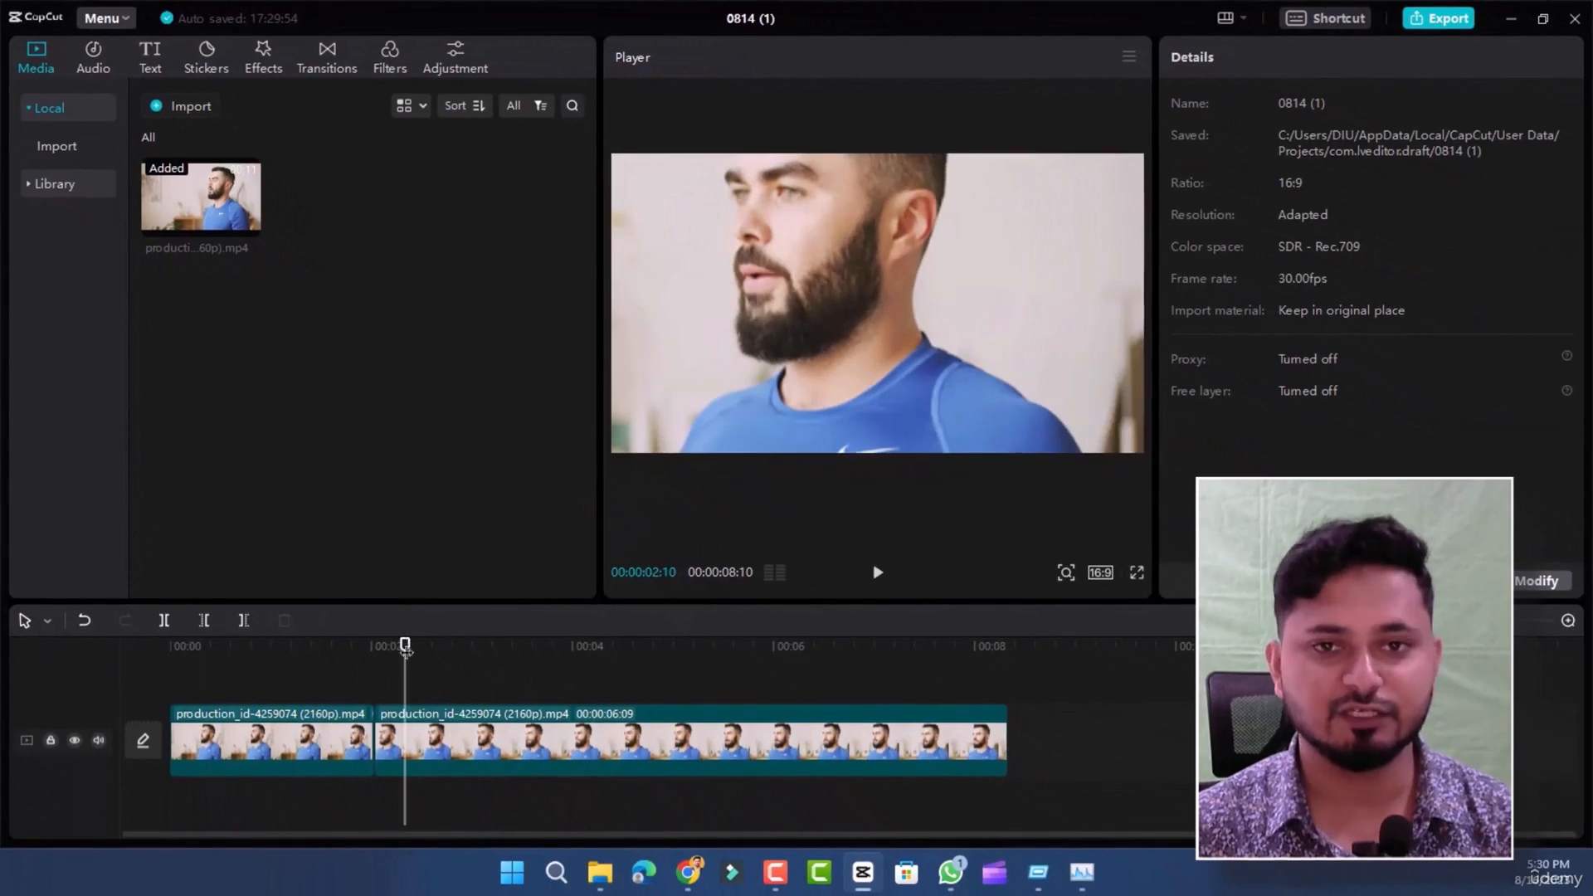
- Split the second production clip at 00:00:06:06 and delete the part after the cut
click(646, 757)
key(ctrl+b)
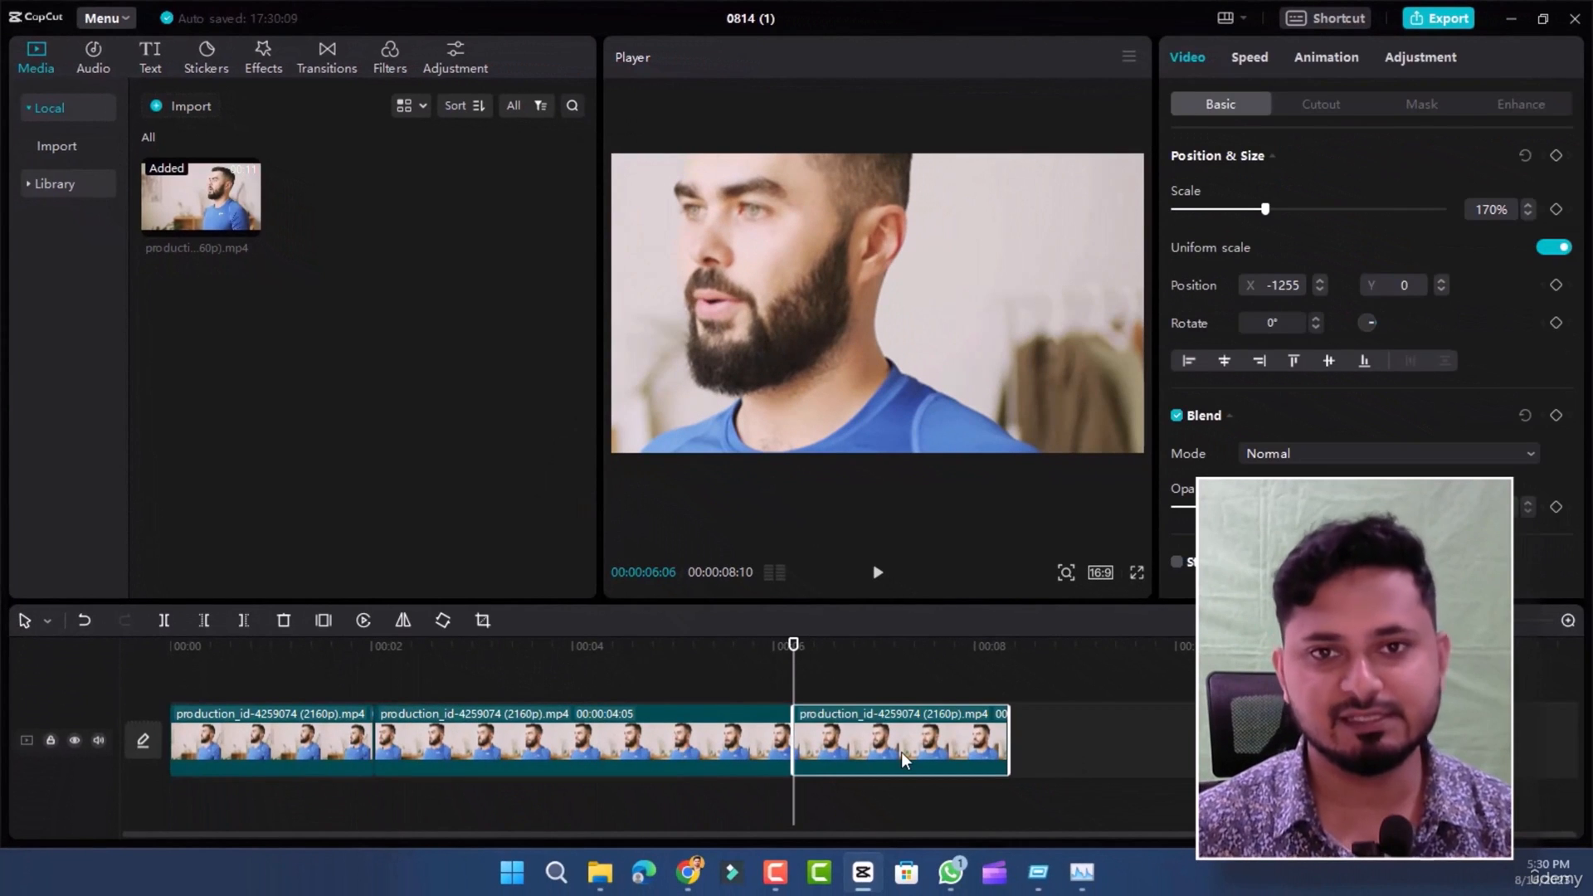
key(Delete)
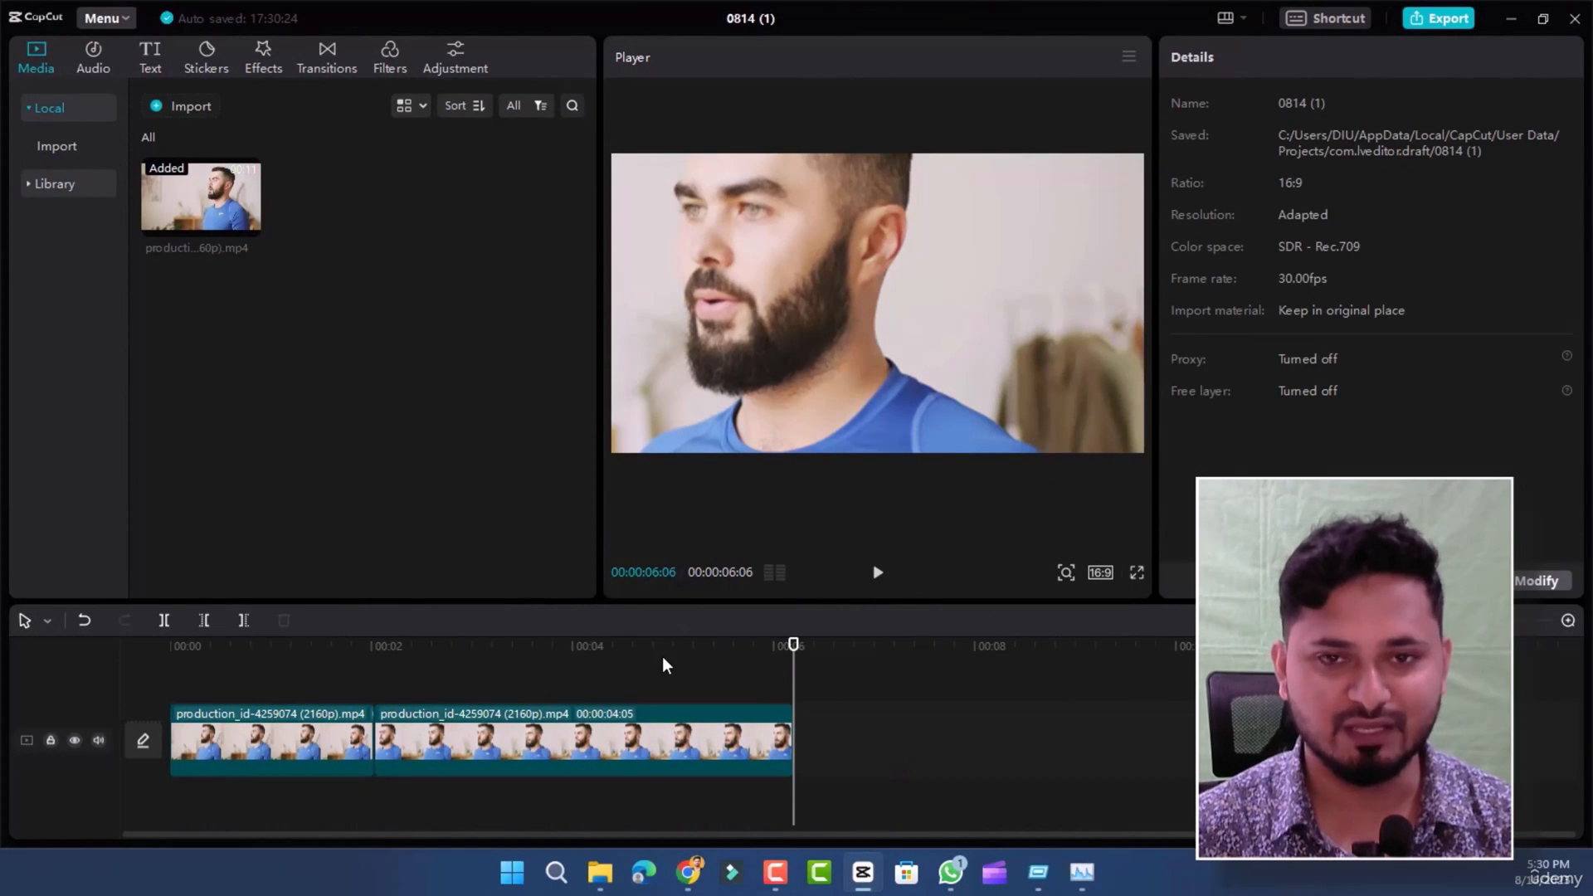
click(184, 113)
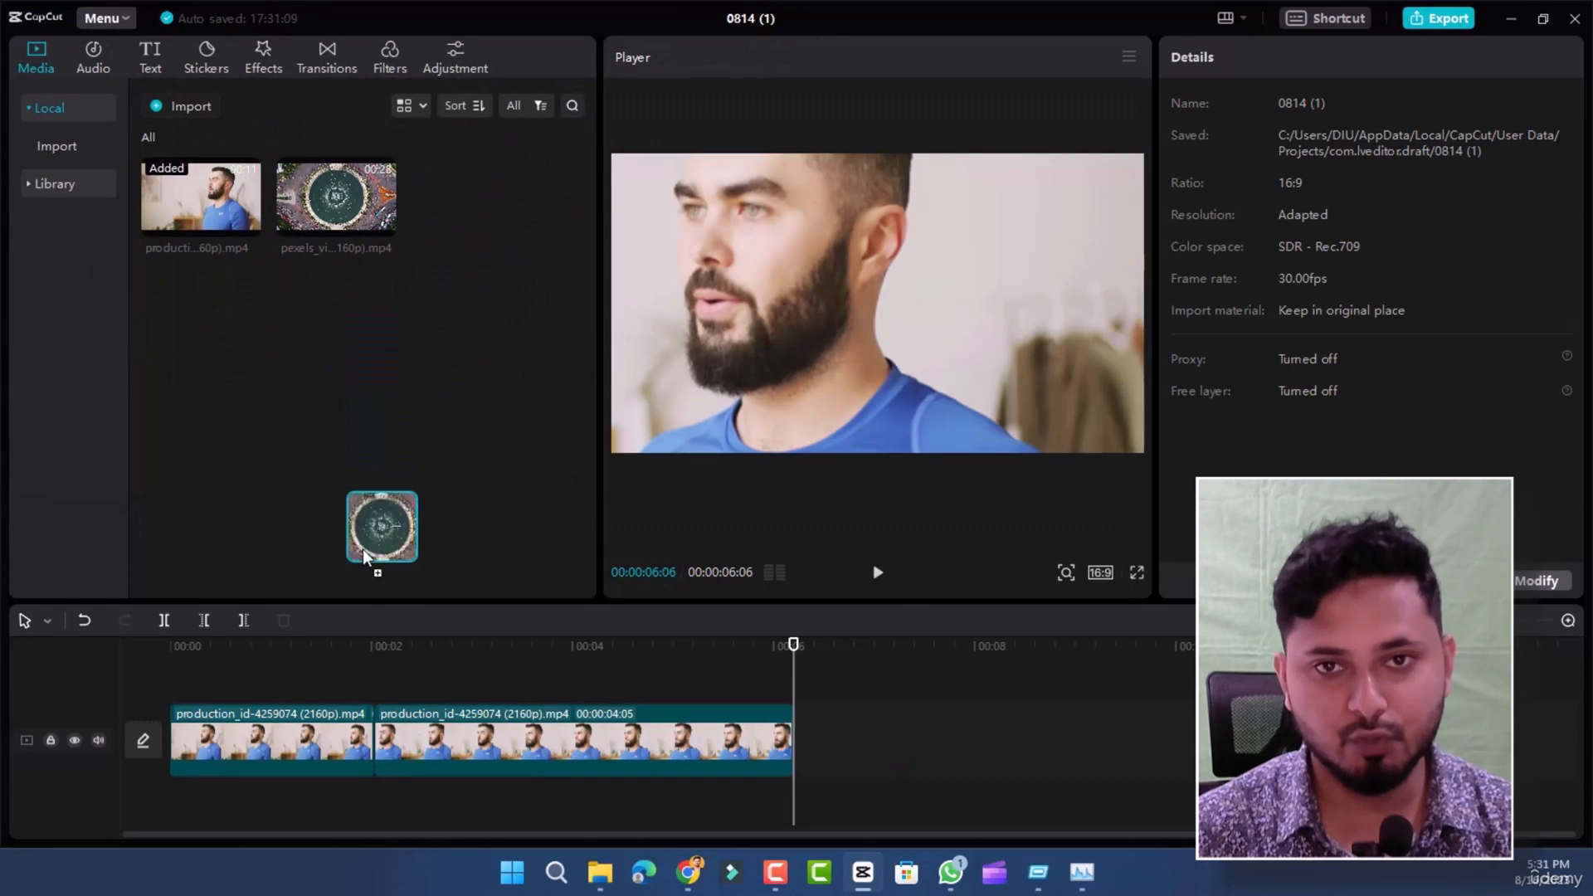
drag(364, 554, 372, 750)
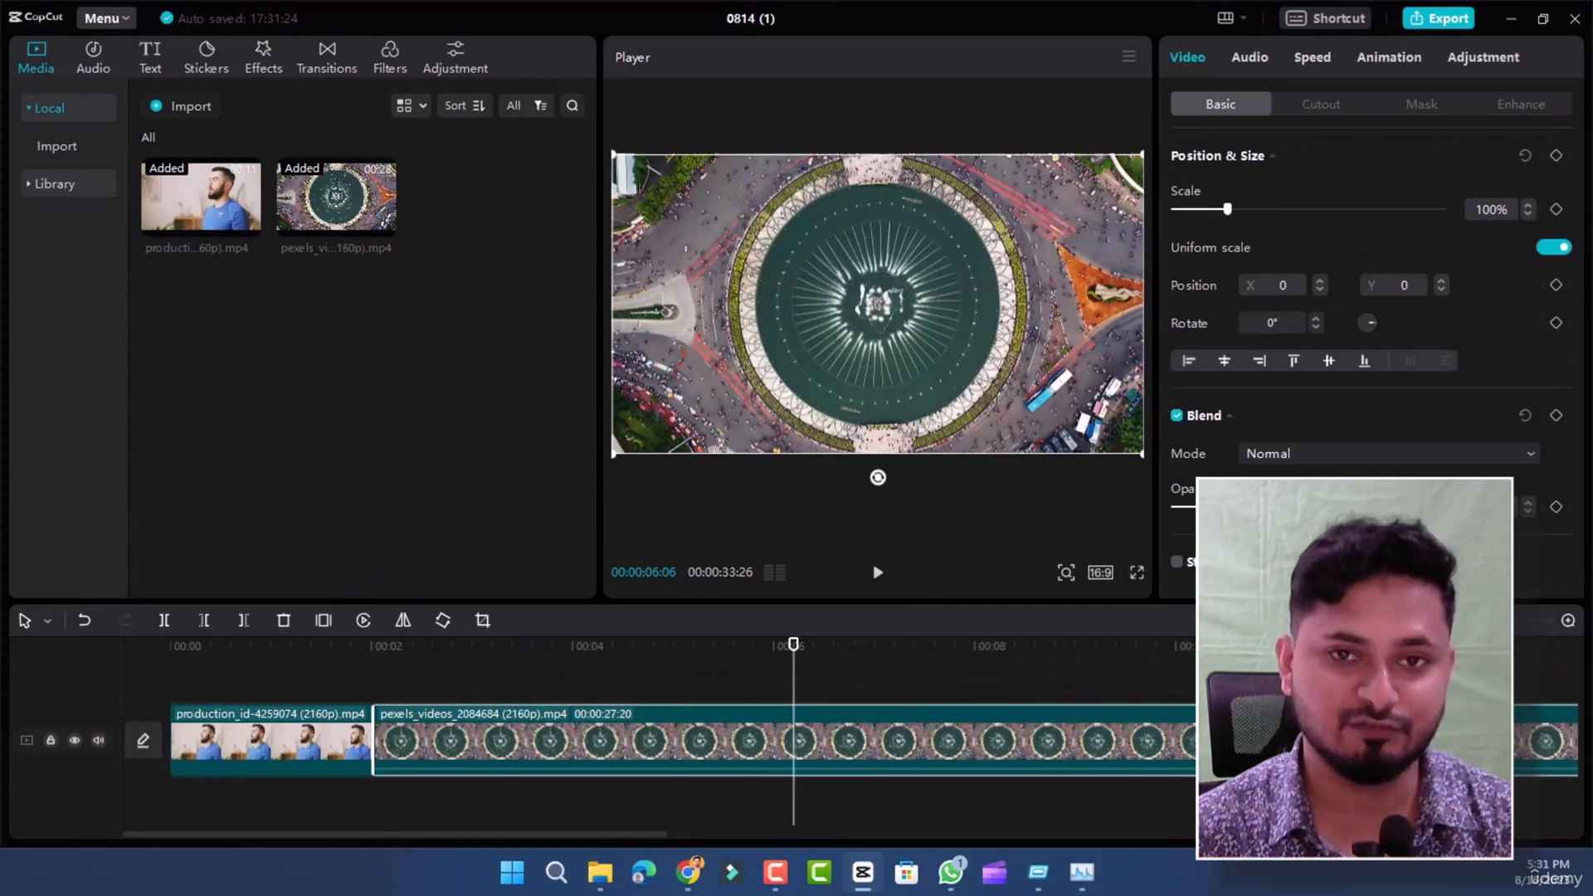
- Trim the end of the pexels roundabout clip so it lasts about 00:00:07:12
scroll(465, 759, down, 5)
click(274, 669)
click(533, 737)
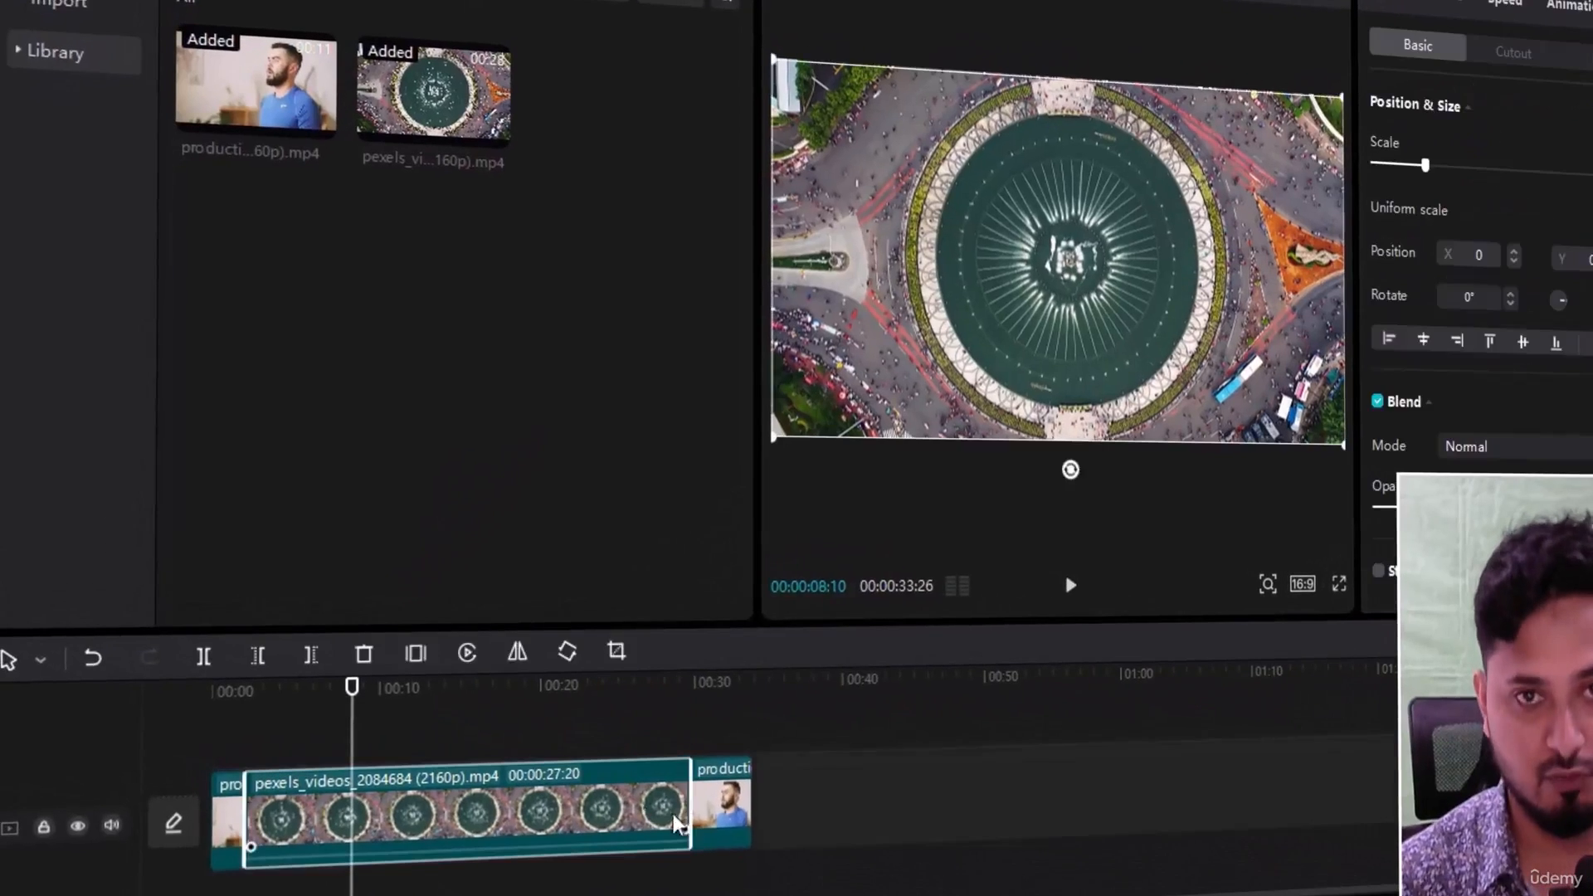
drag(682, 799, 352, 799)
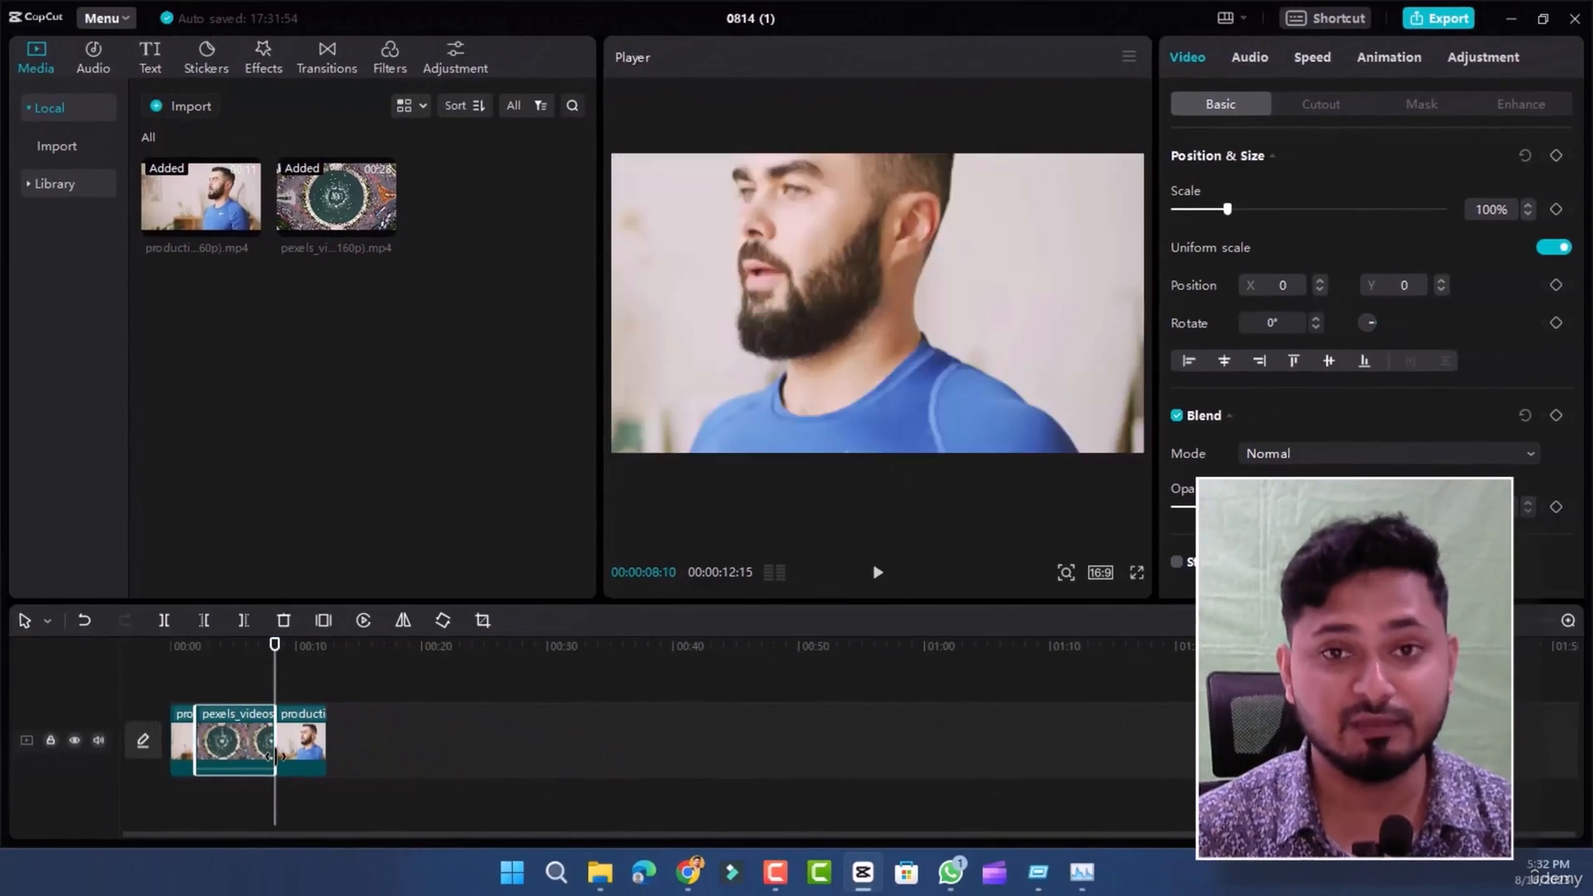
drag(271, 755, 288, 755)
click(460, 753)
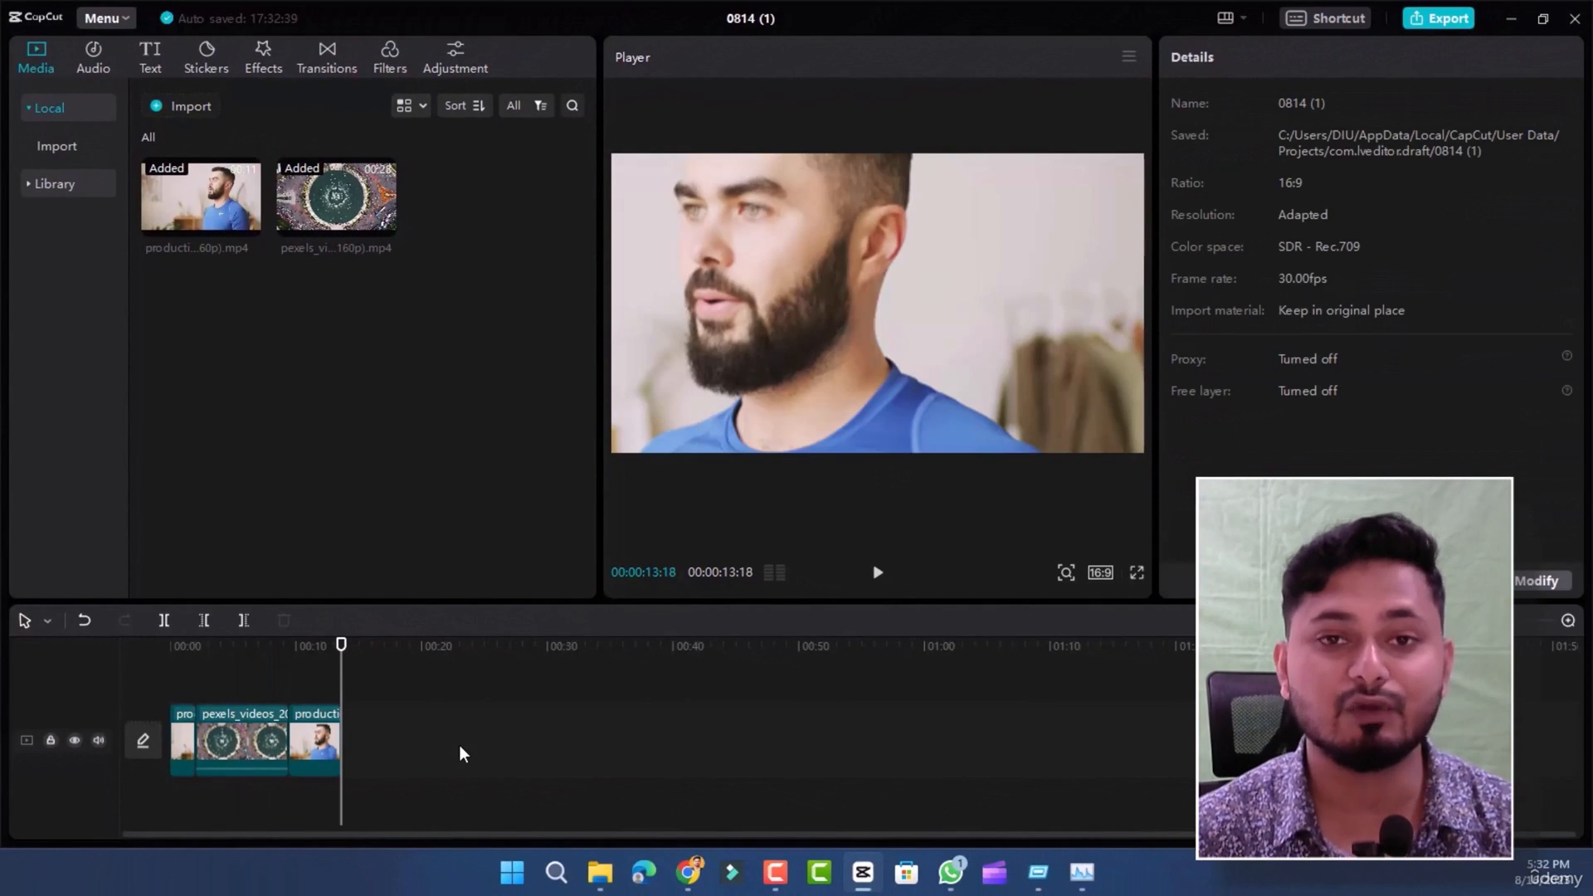
- Import video (2160p).mp4 and place about 3 seconds of it at the start of the timeline, before the first production clip
drag(341, 646, 238, 646)
click(191, 107)
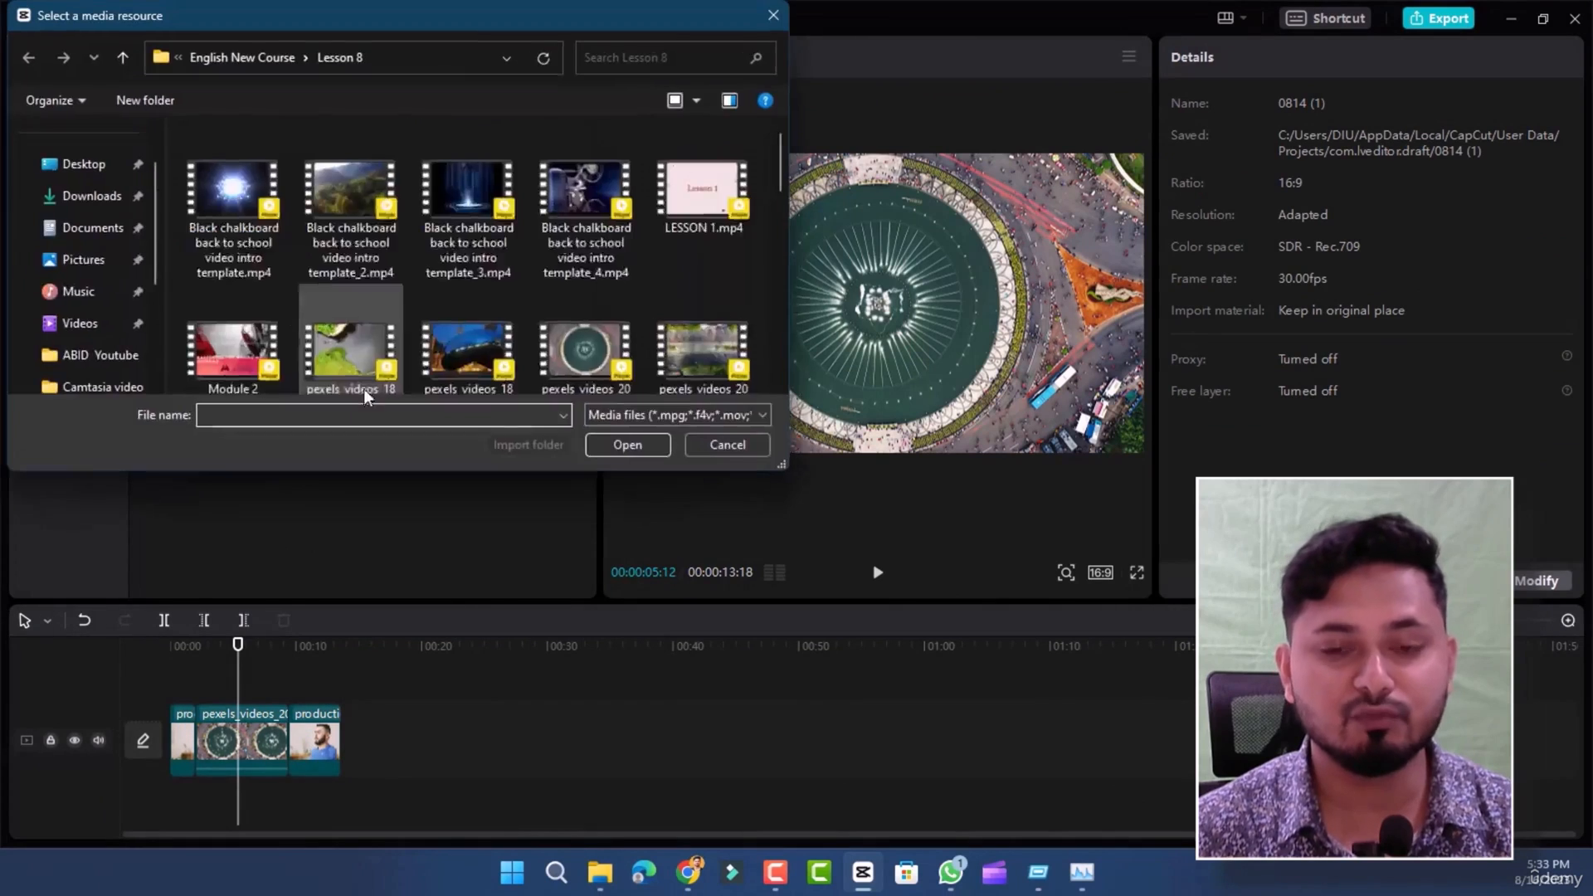
scroll(363, 388, down, 5)
double_click(239, 344)
click(471, 204)
drag(471, 204, 207, 739)
- Play back the assembled sequence to check how the clips follow each other, then pause it
click(877, 573)
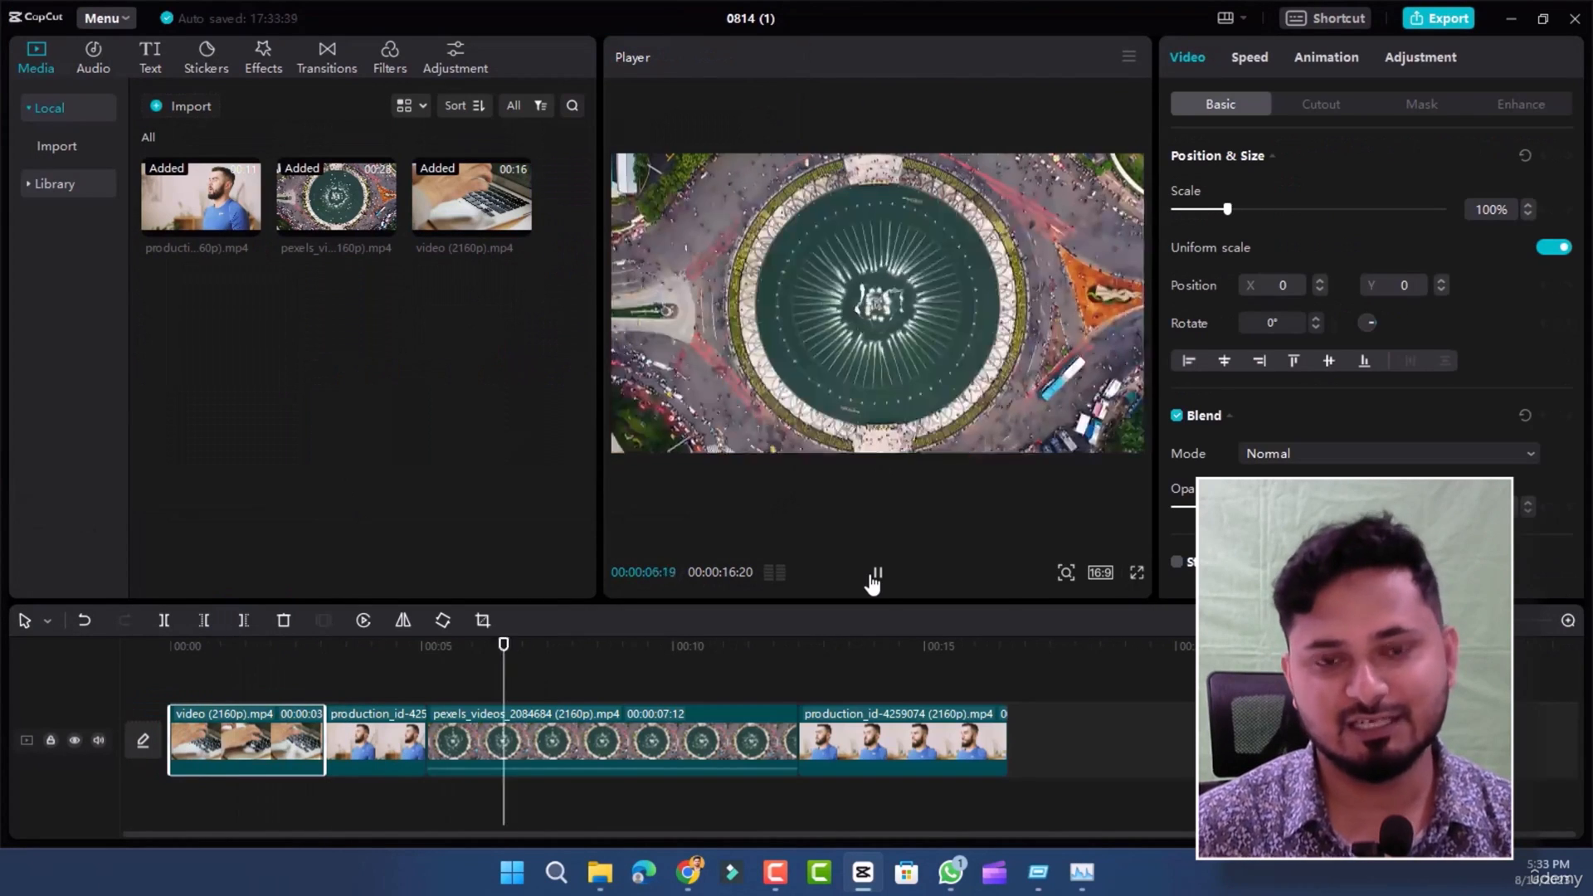
click(880, 576)
mouse_move(514, 755)
mouse_down()
mouse_move(415, 757)
mouse_move(506, 762)
mouse_up()
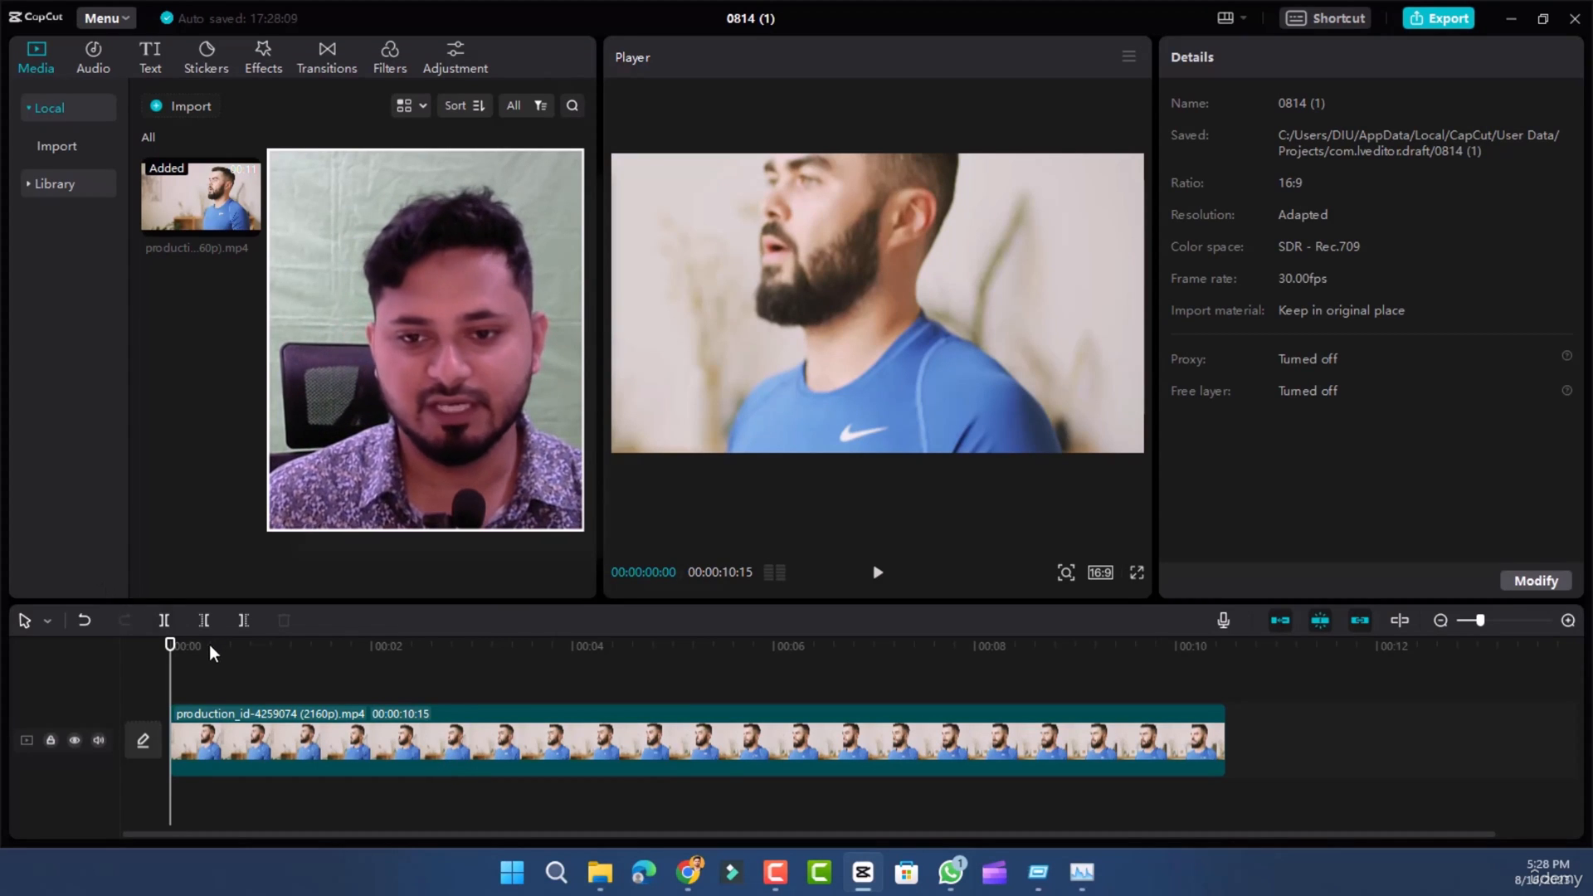
- Split the full production clip on the timeline at 00:00:02:01
drag(335, 654, 466, 652)
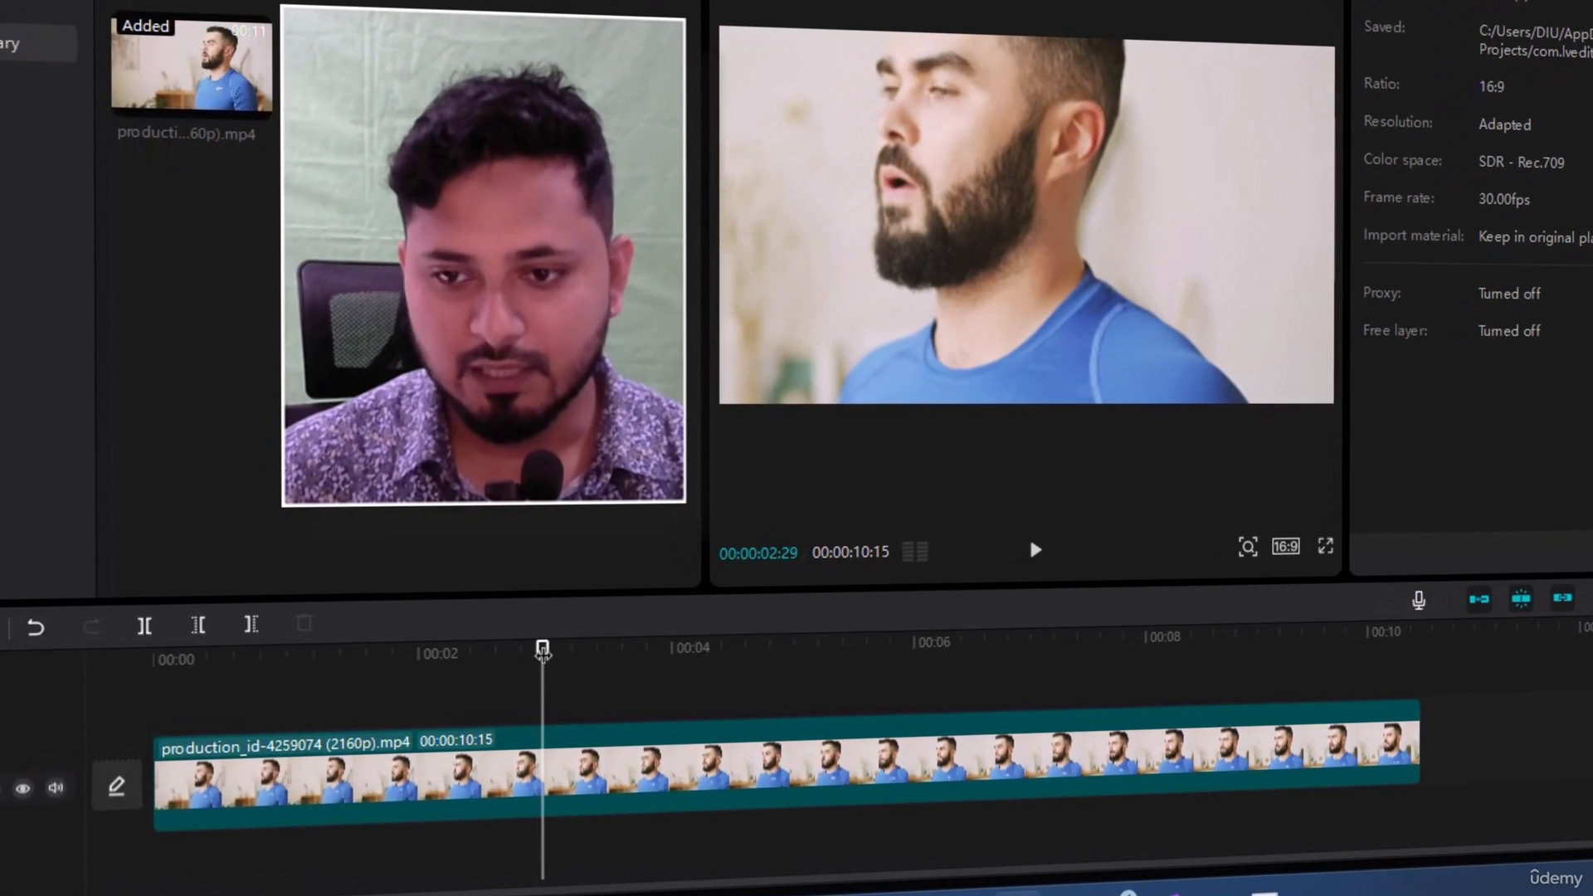
drag(543, 650, 415, 652)
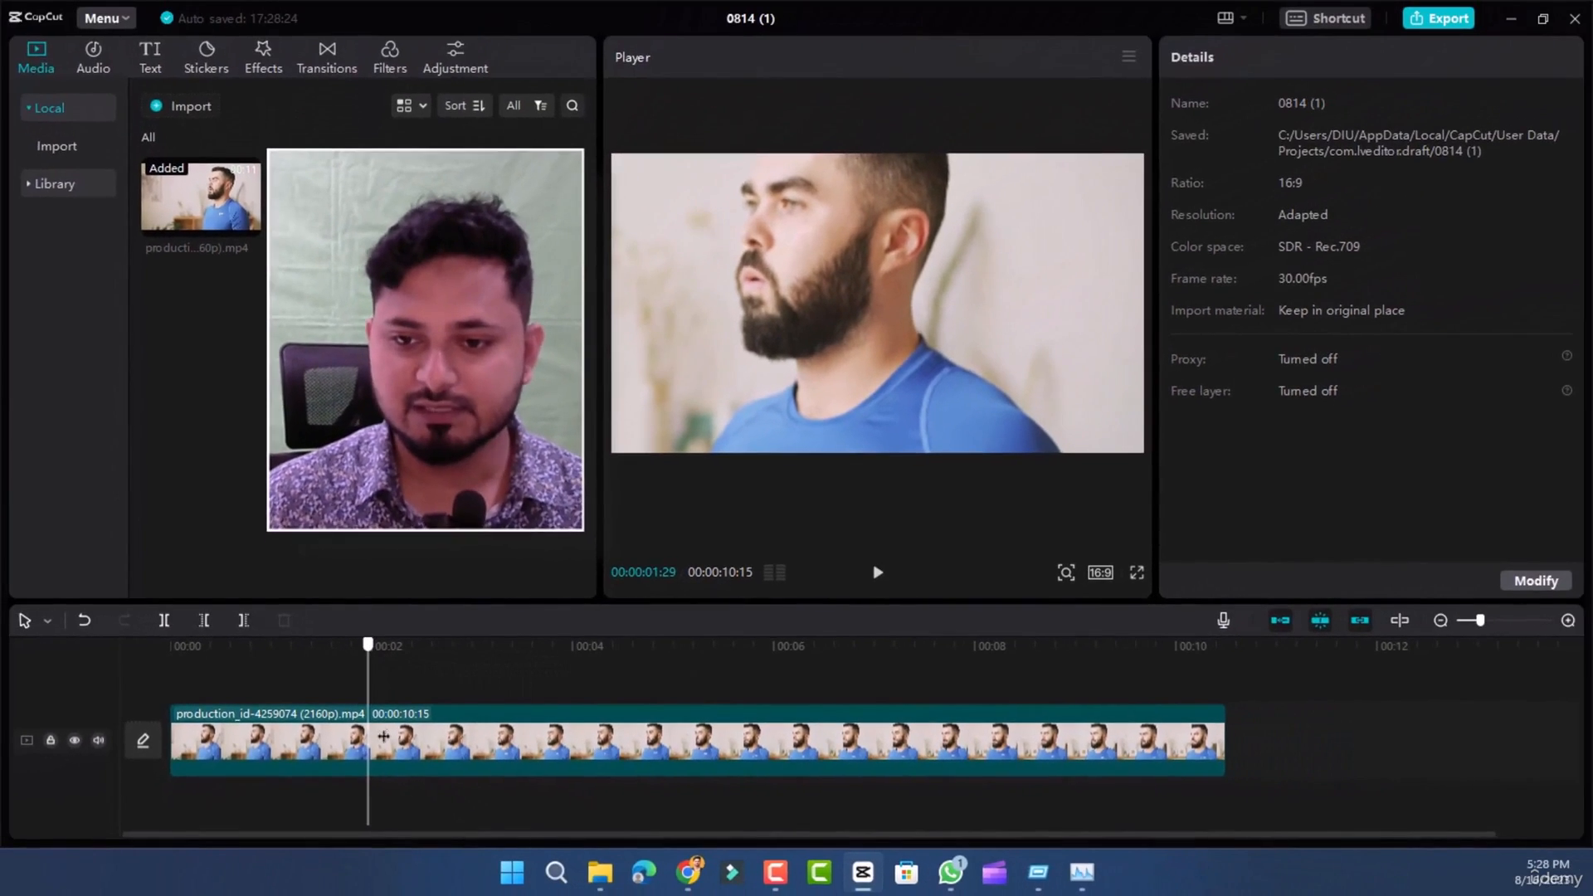
key(Right)
key(Right)
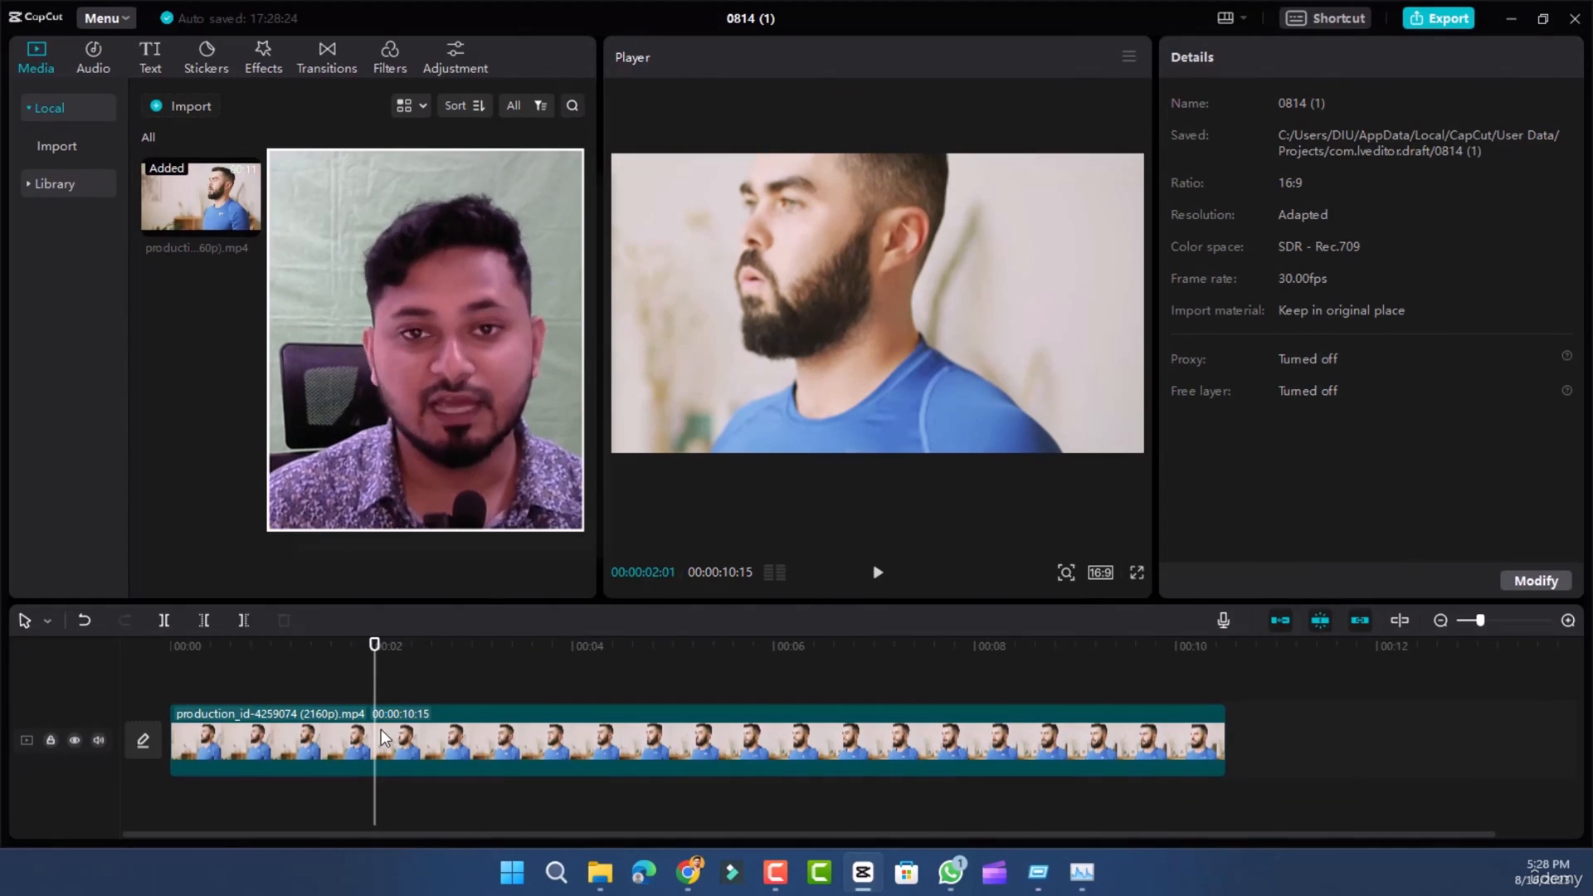
click(286, 729)
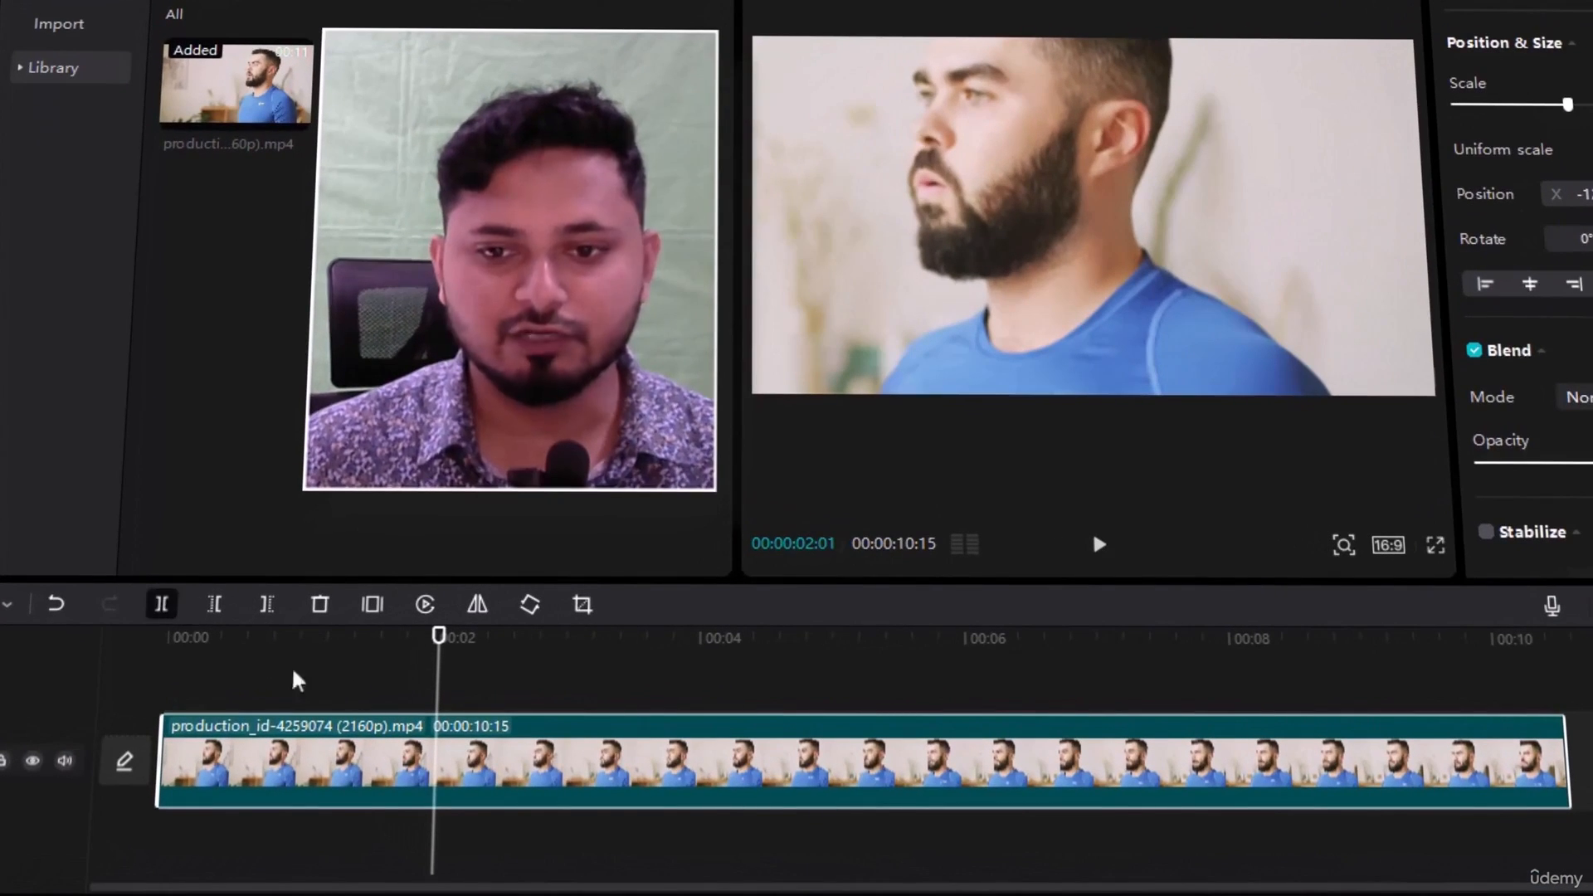
key(ctrl+b)
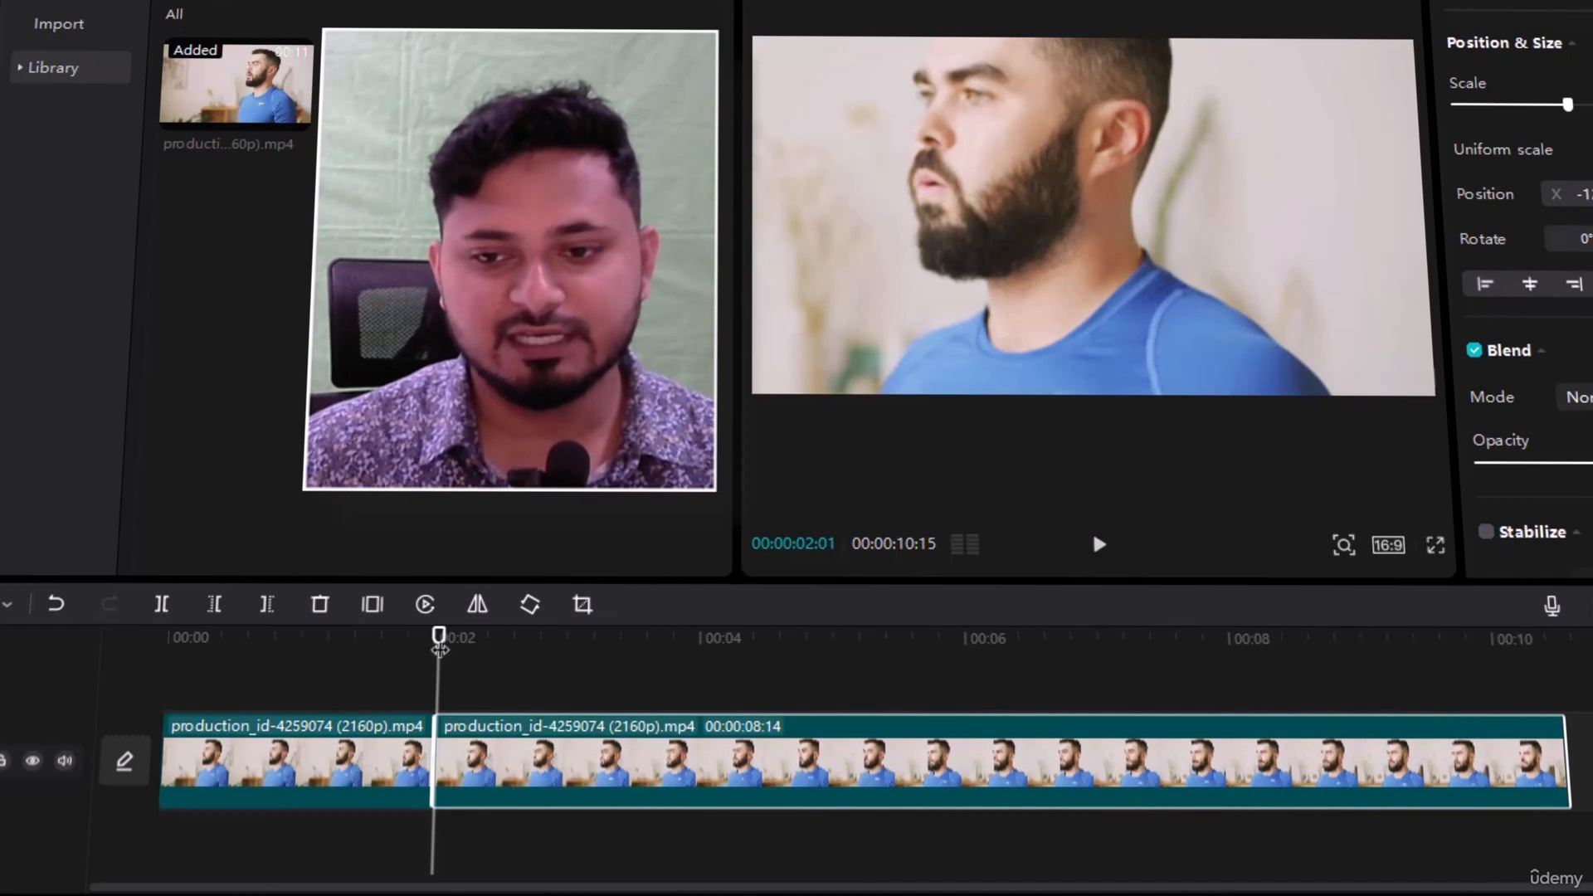
- Split the second segment at 00:00:04:06 and delete the piece between the two cuts
drag(439, 643, 501, 651)
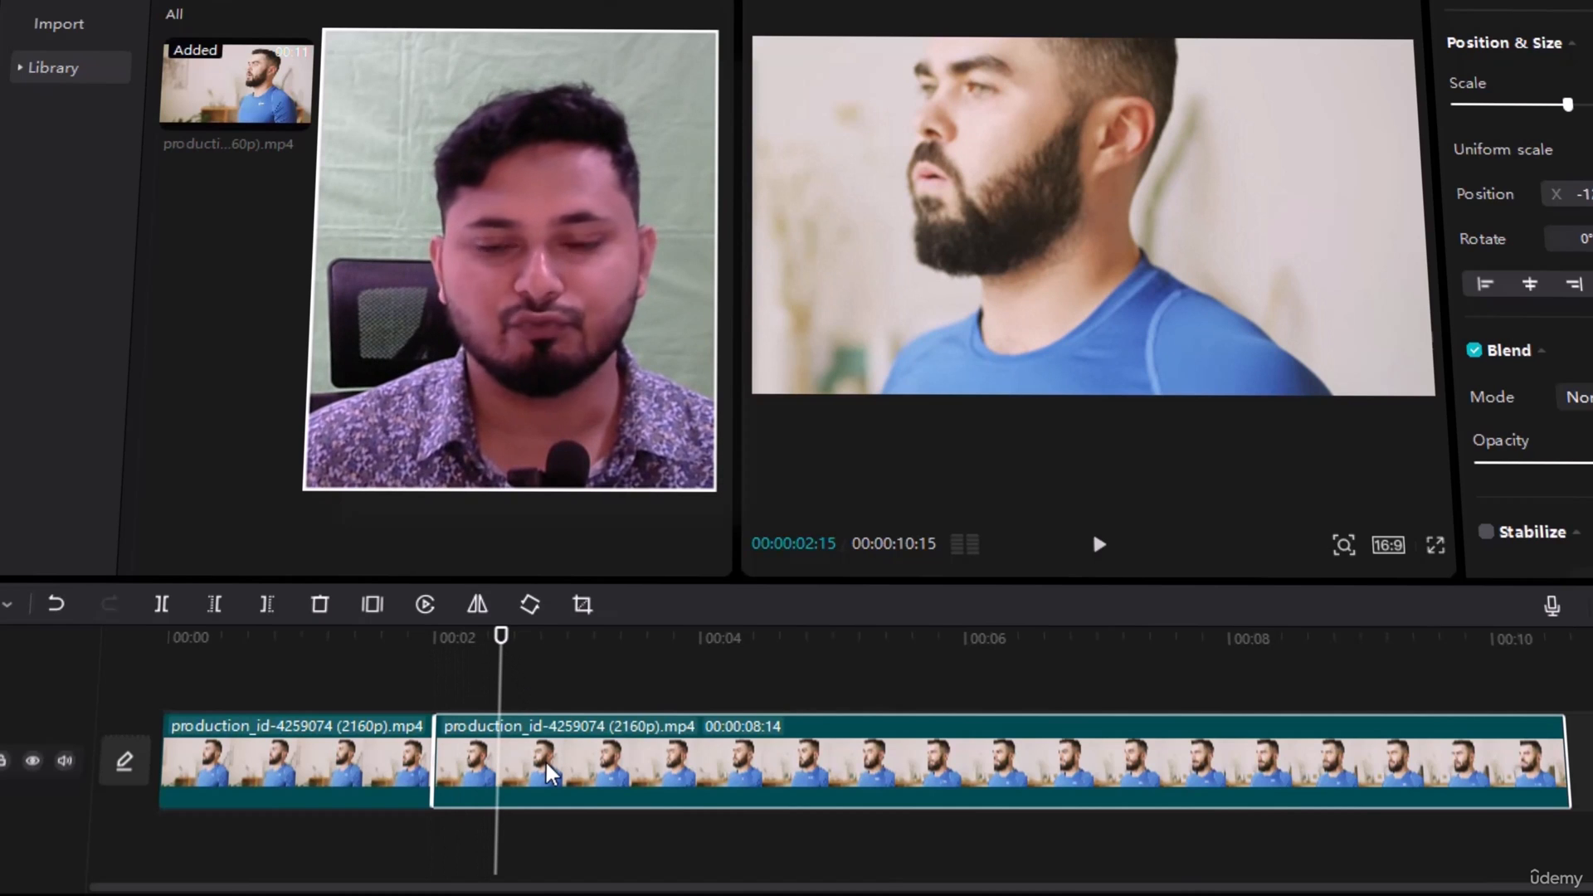
drag(612, 774, 663, 764)
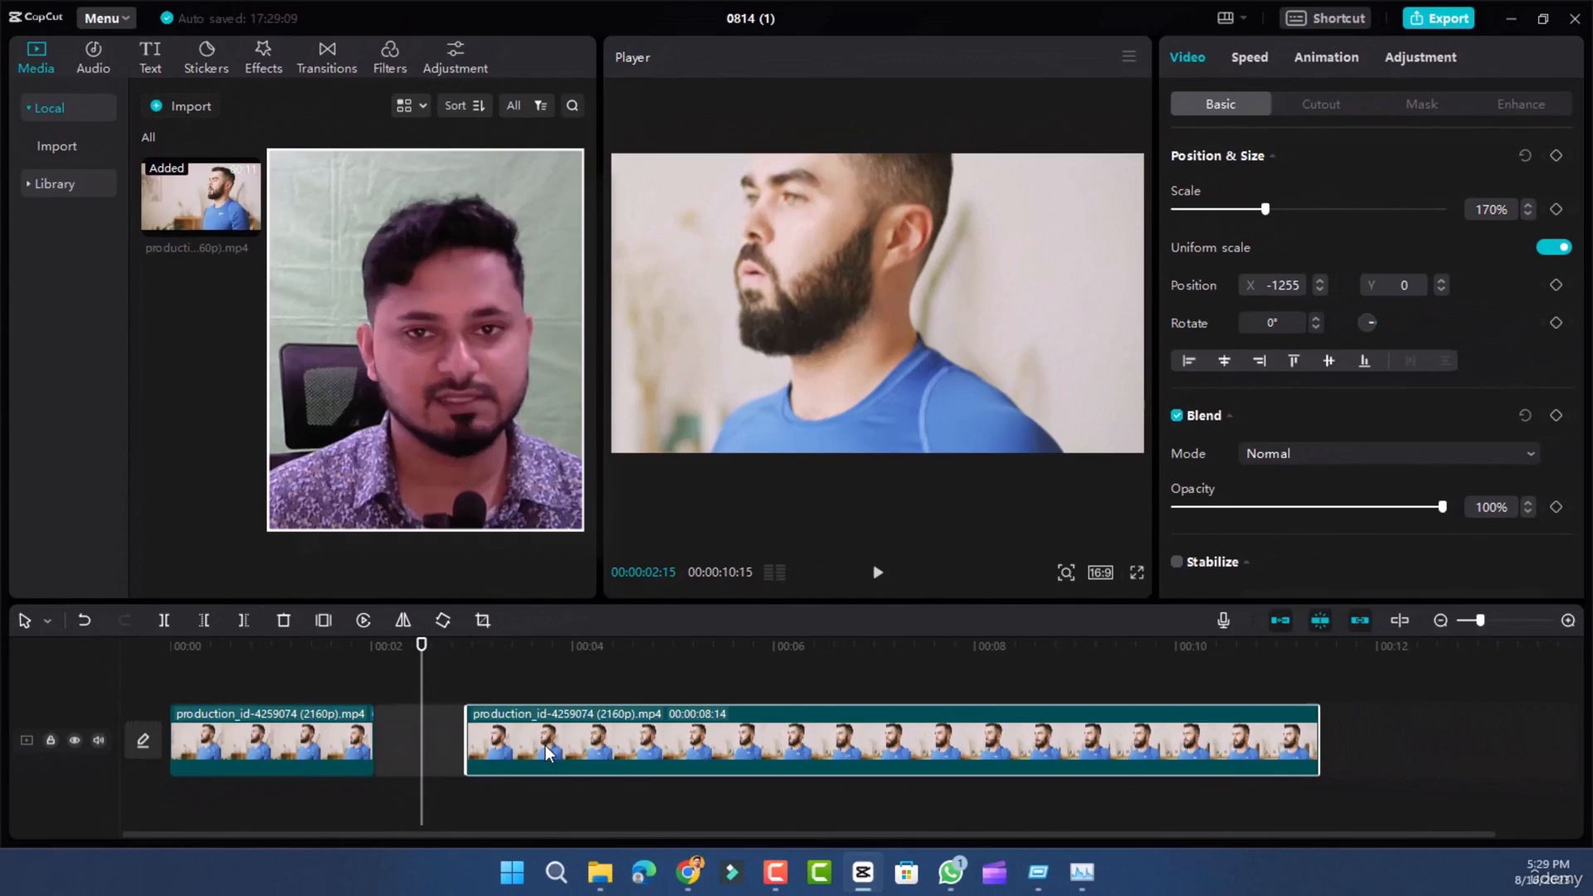
drag(546, 745, 456, 742)
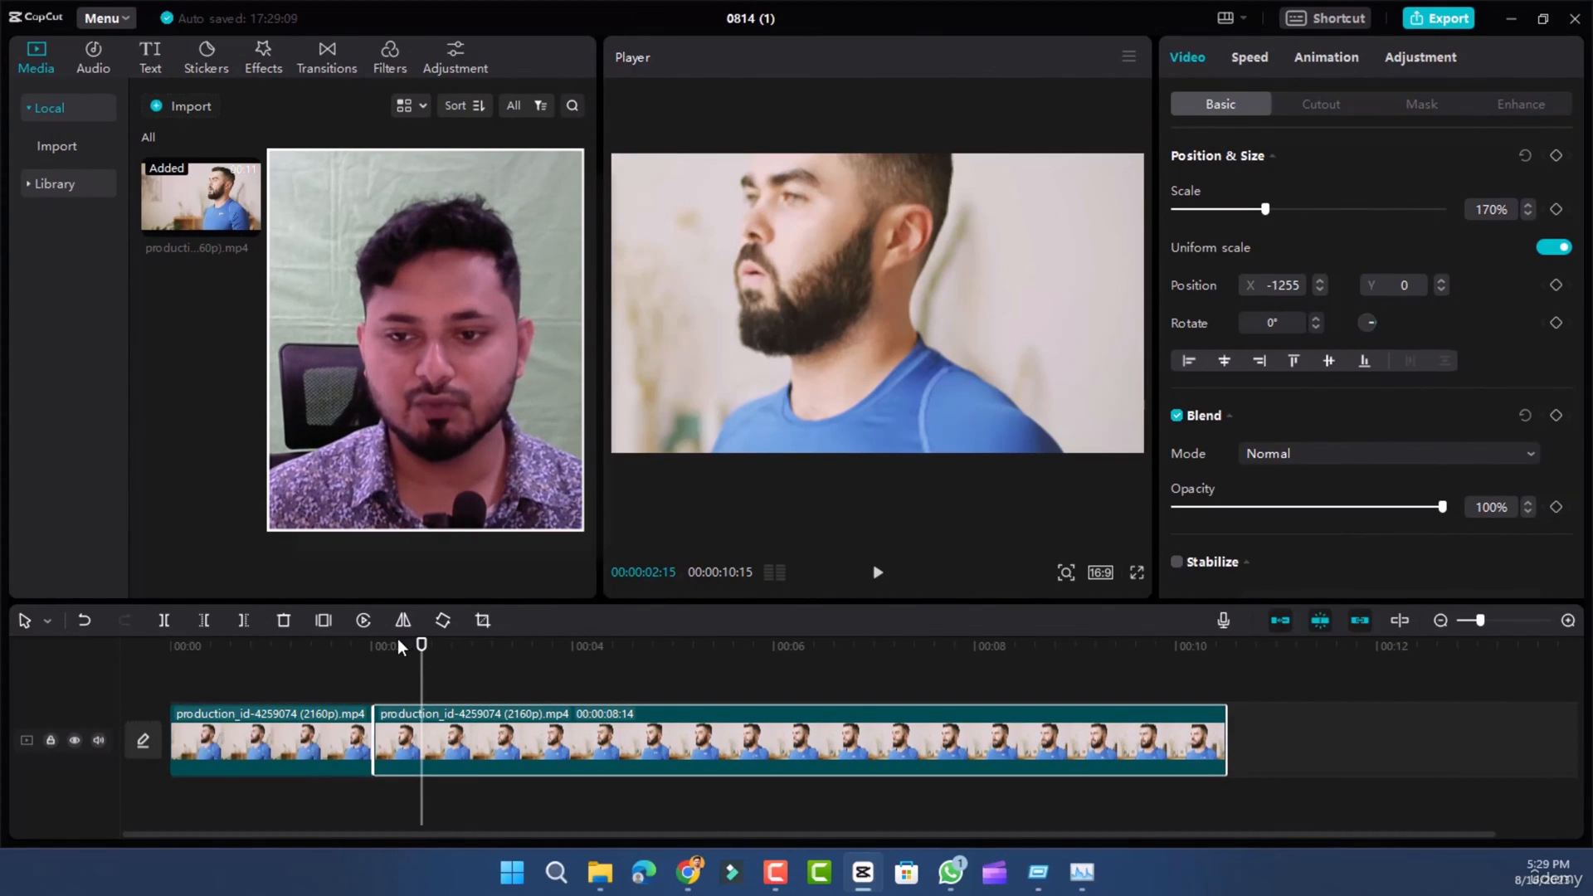
click(592, 640)
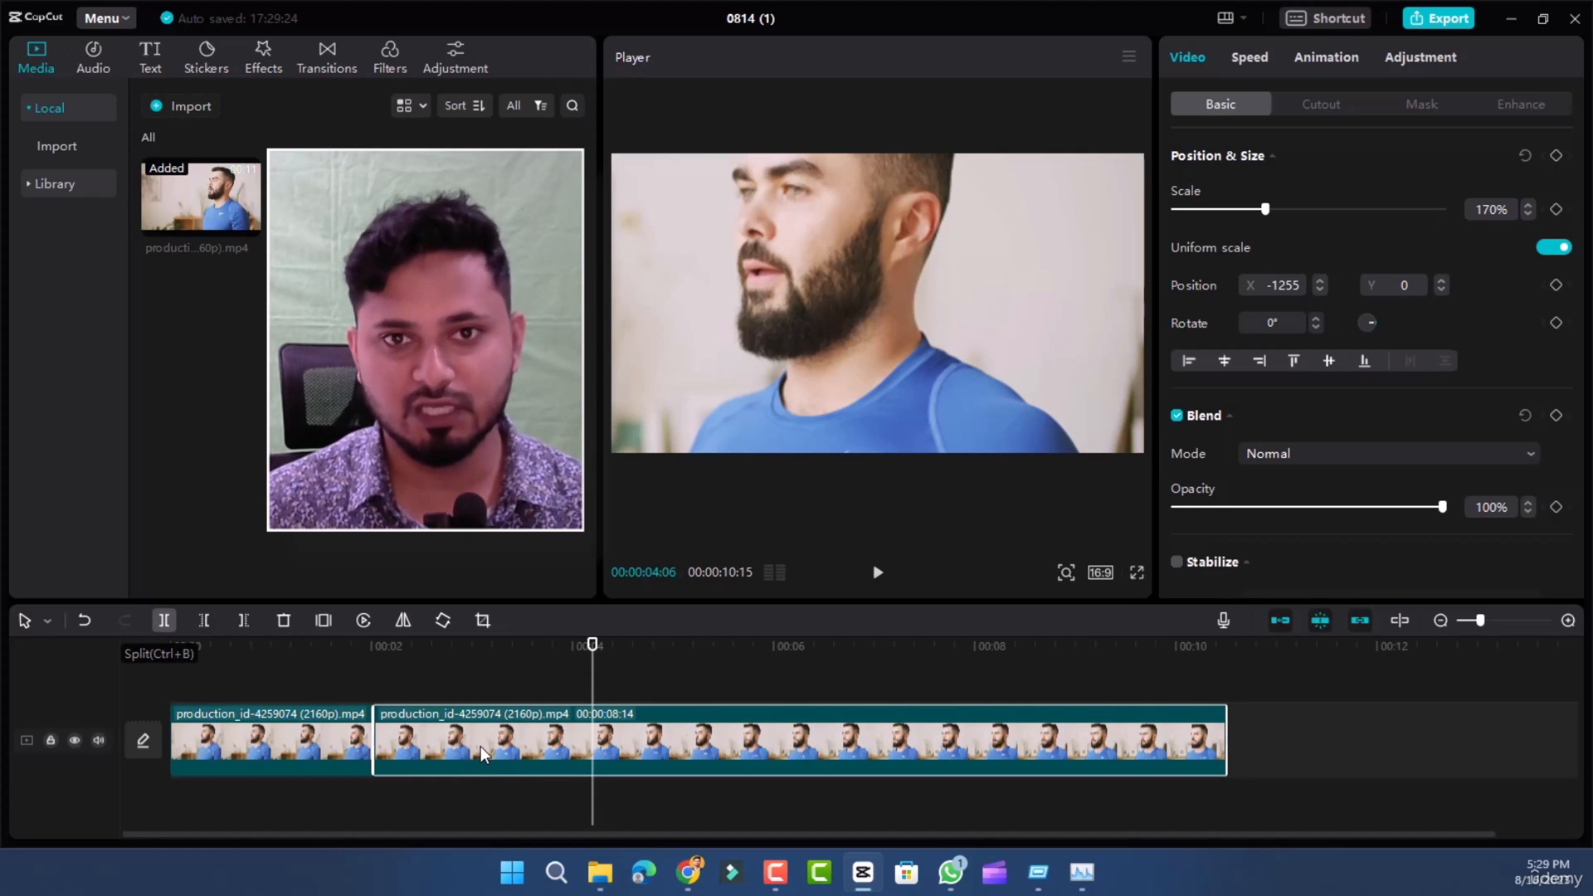
key(ctrl+b)
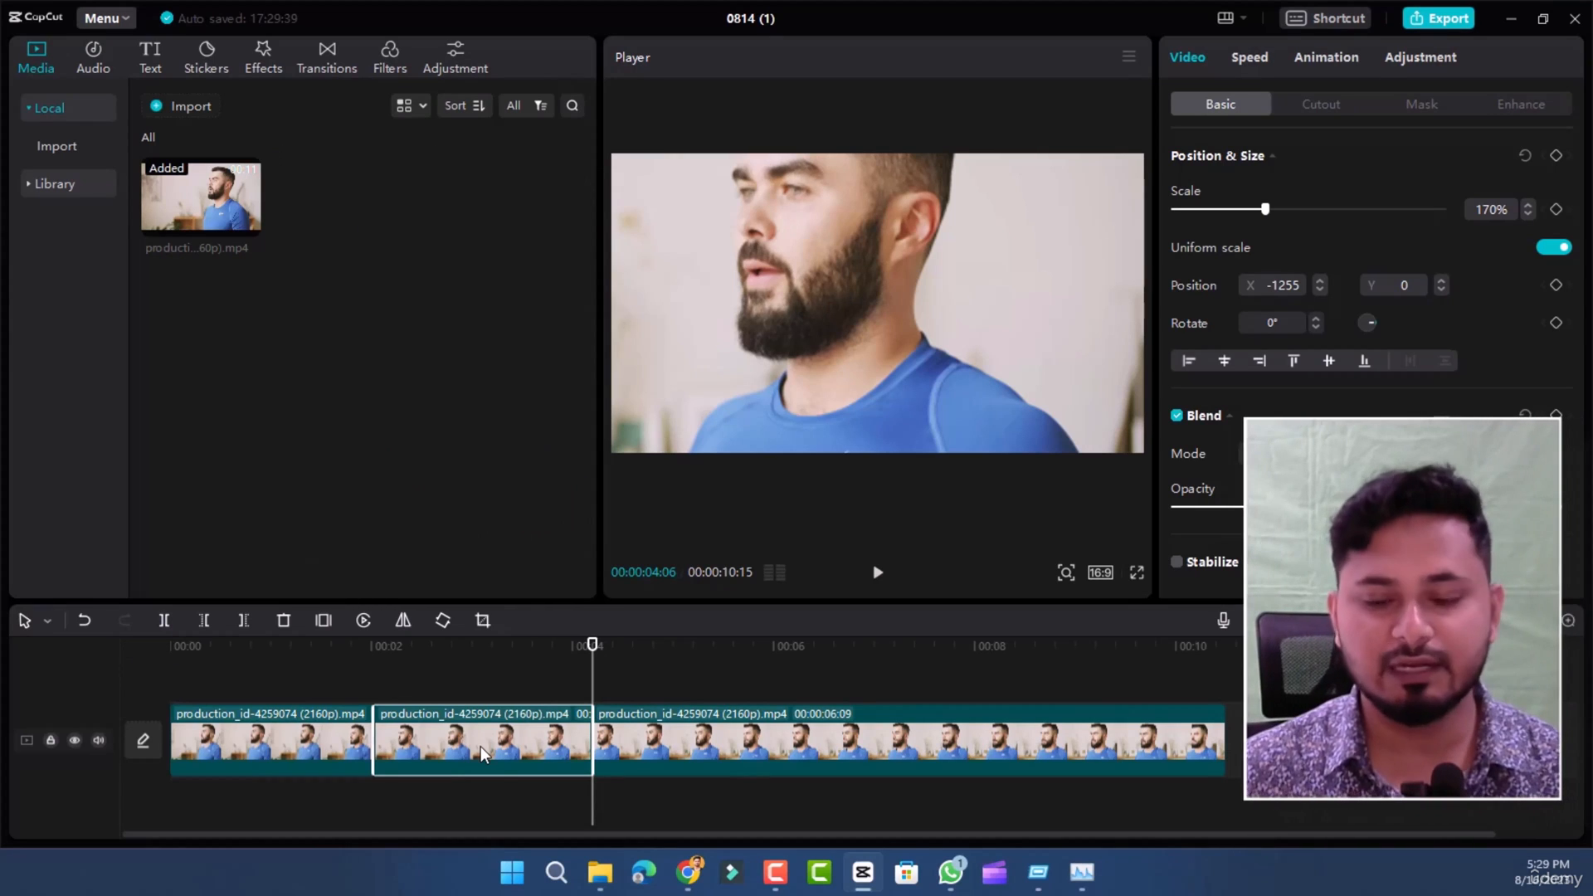
right_click(480, 745)
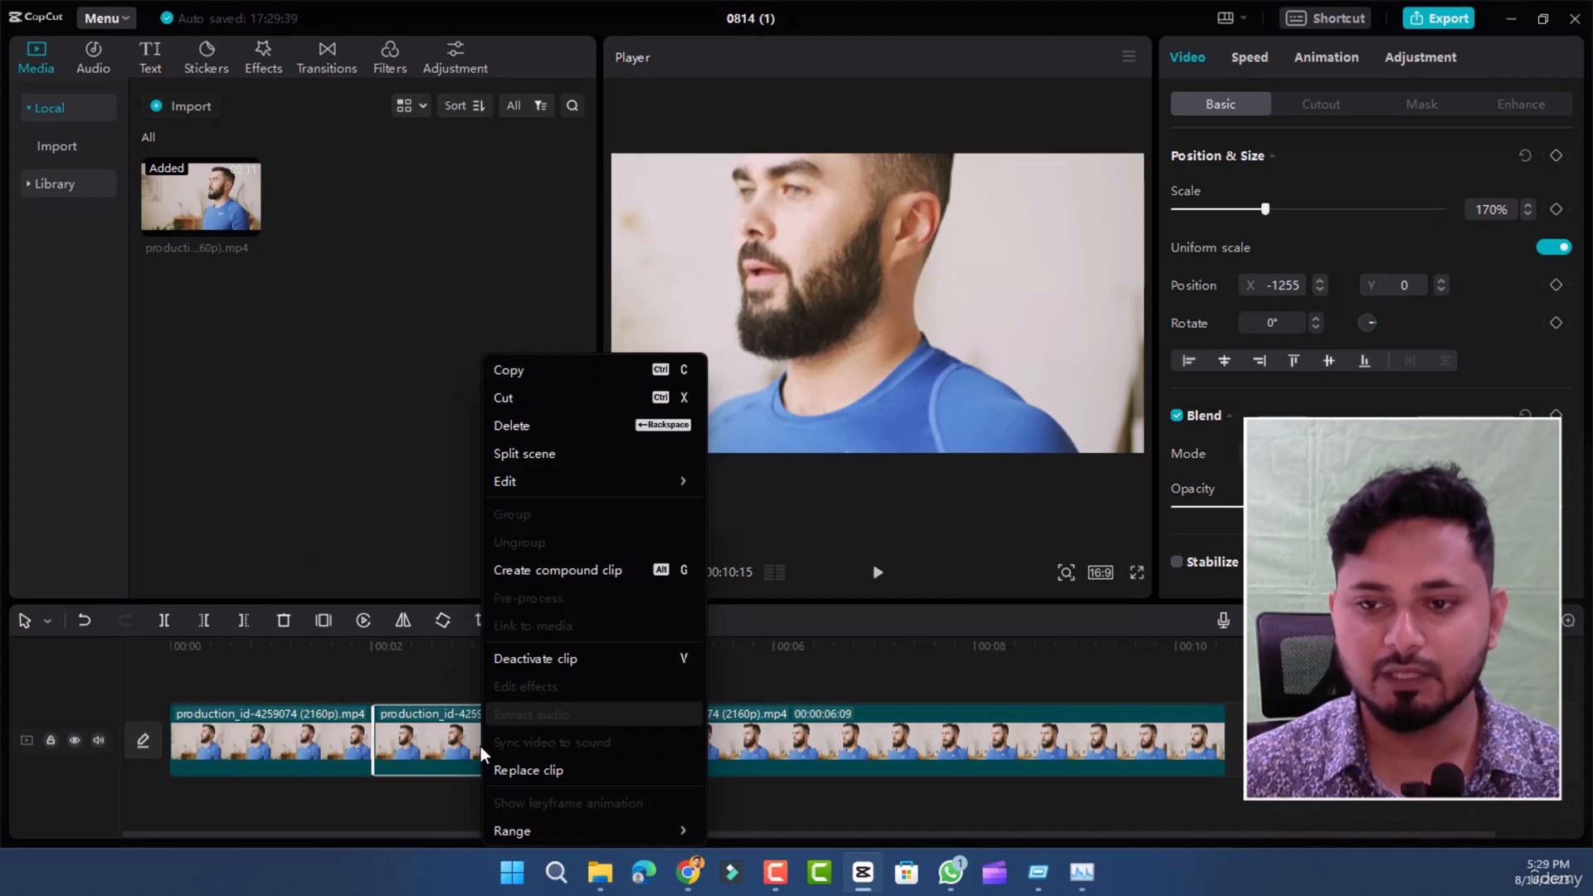
click(524, 426)
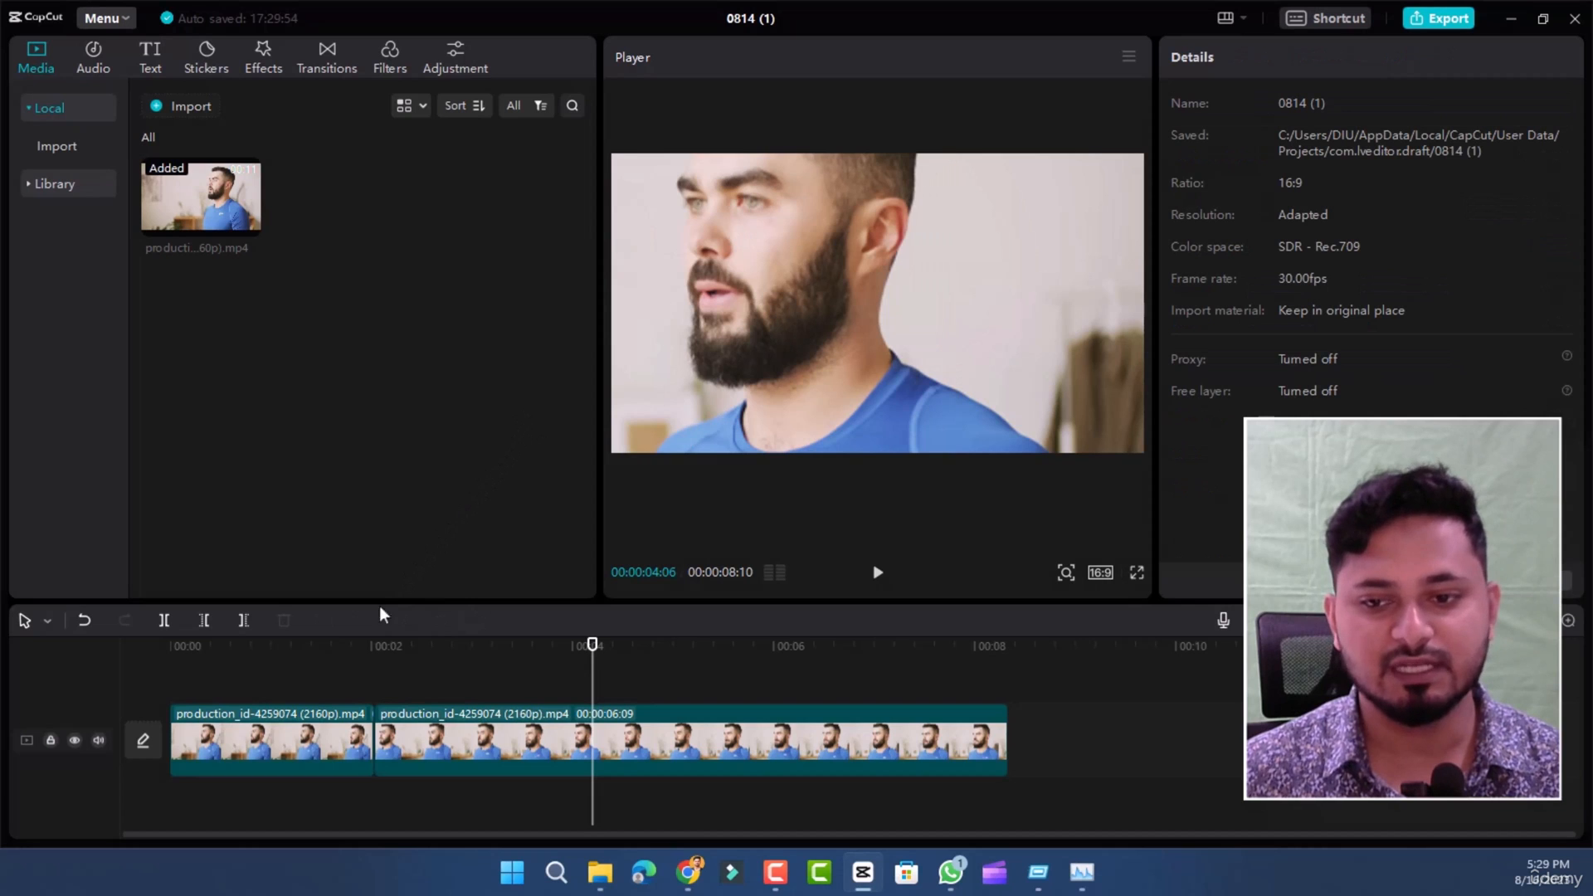
- Split the remaining second clip at 00:00:06:06 and delete the end piece
click(348, 646)
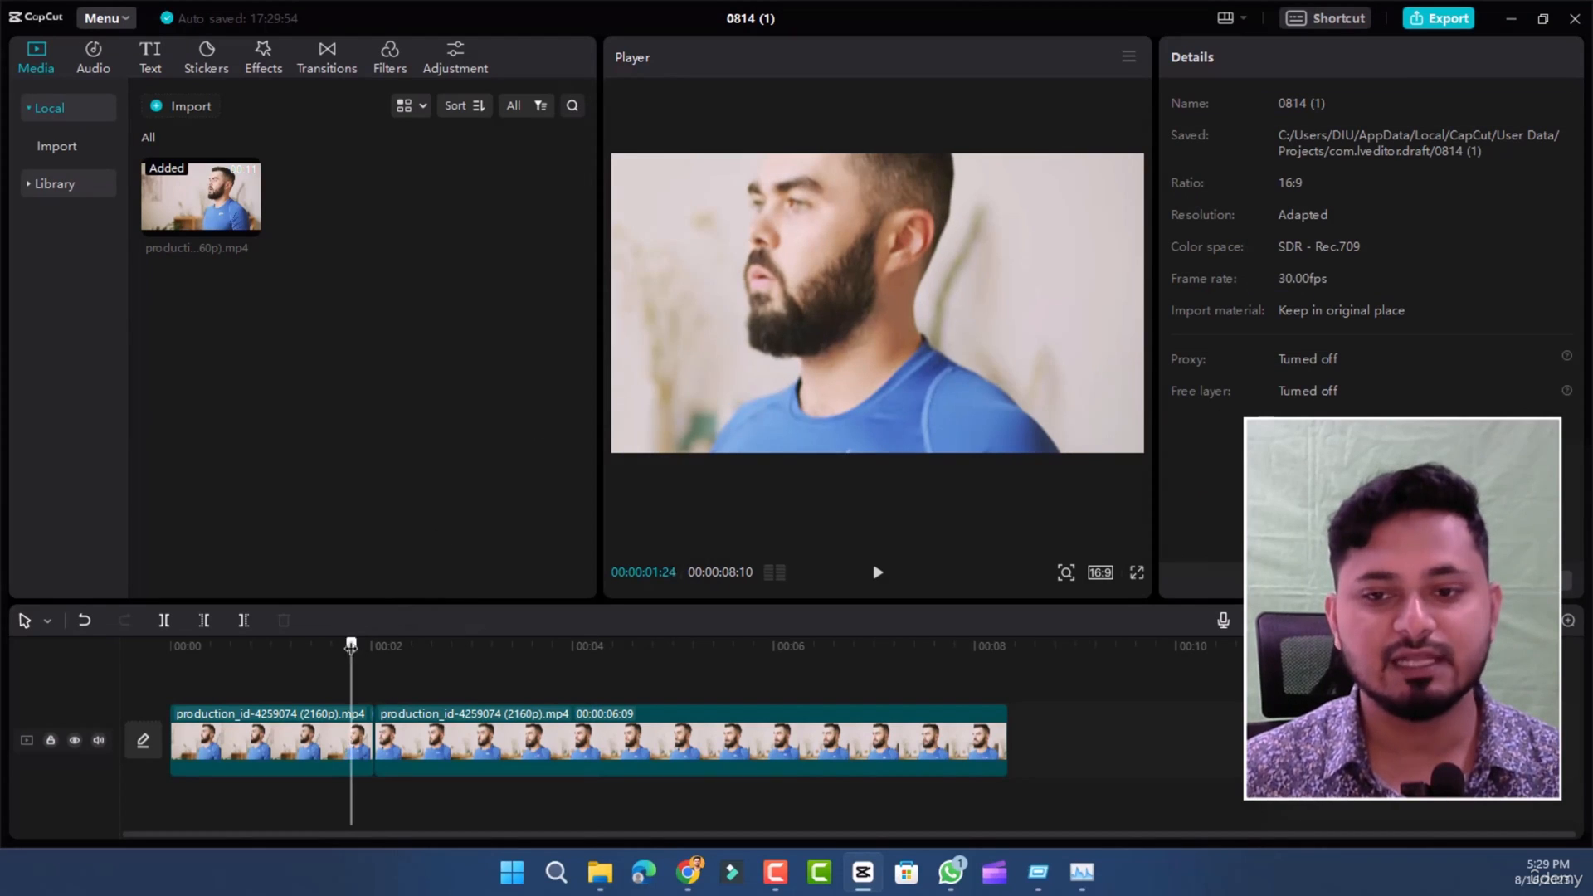
click(405, 644)
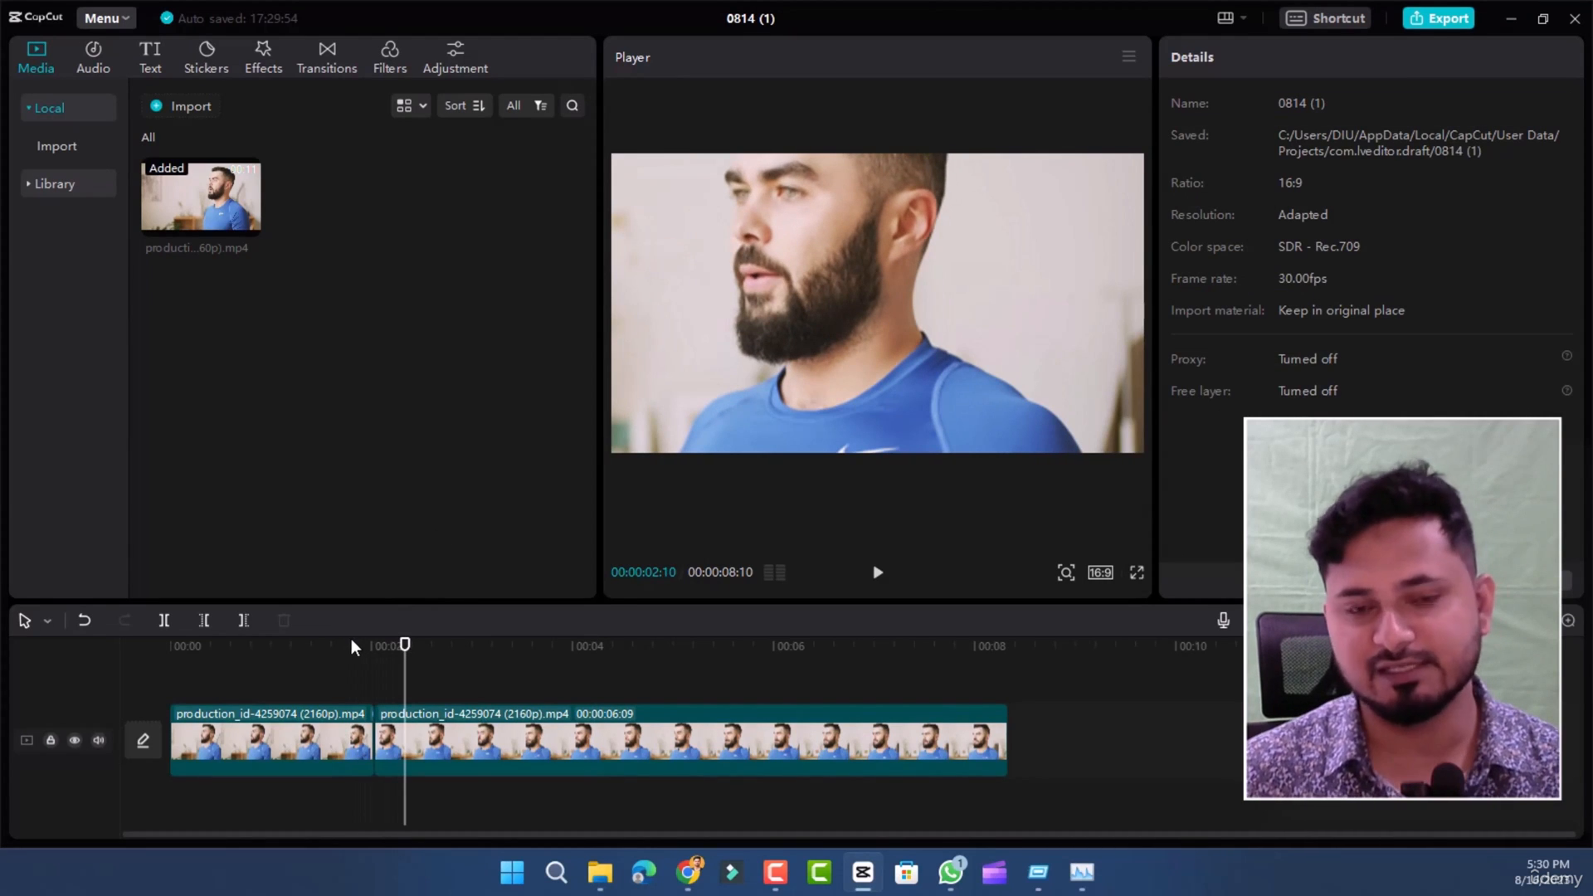
drag(405, 647, 795, 667)
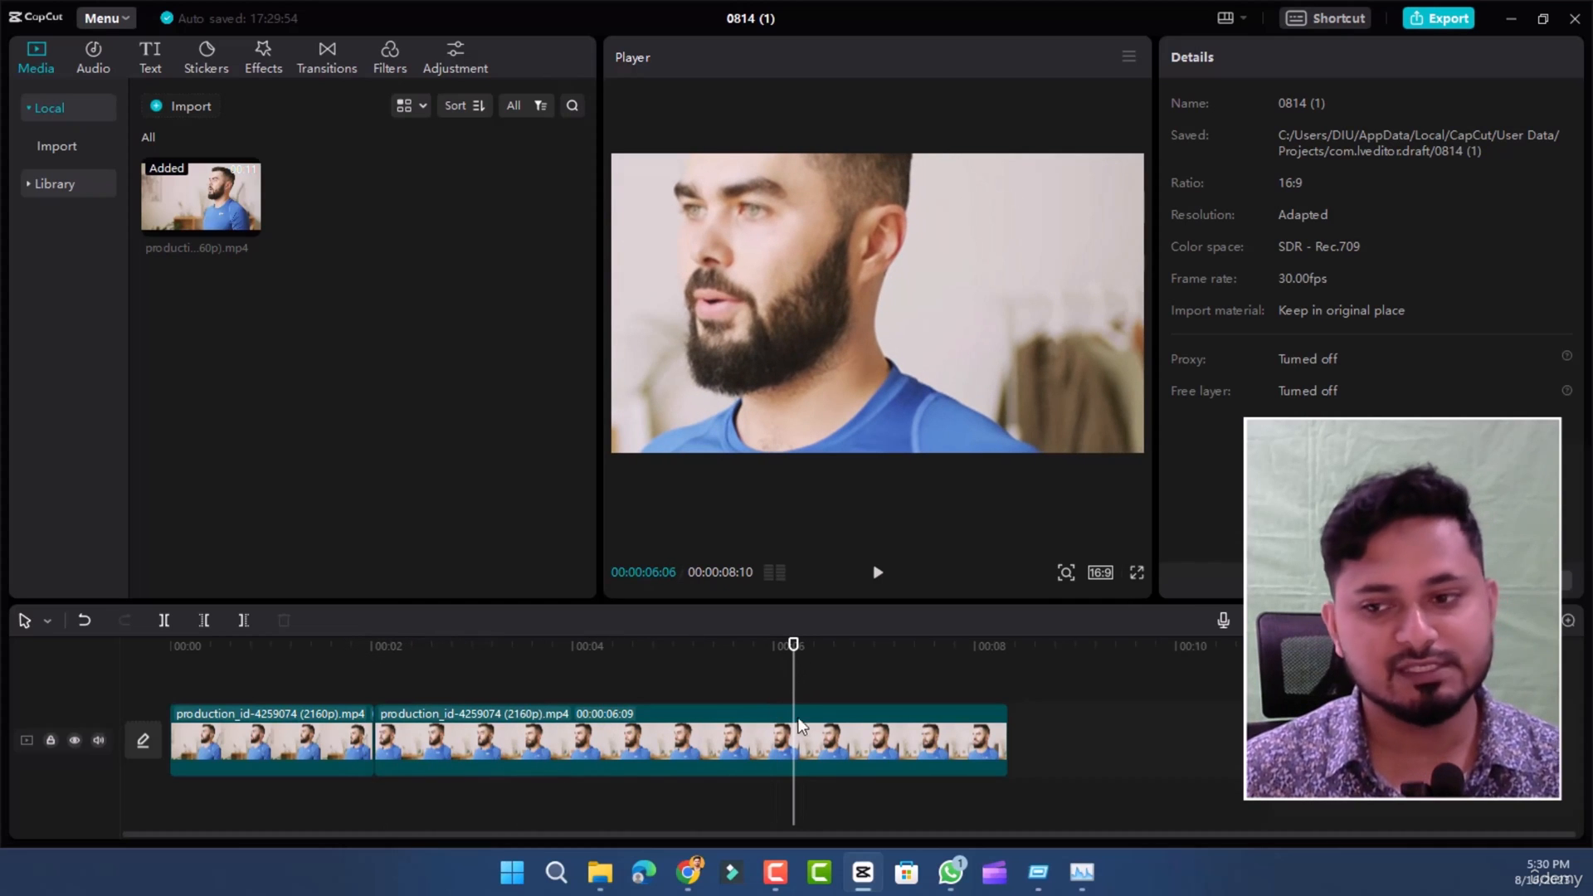
click(818, 743)
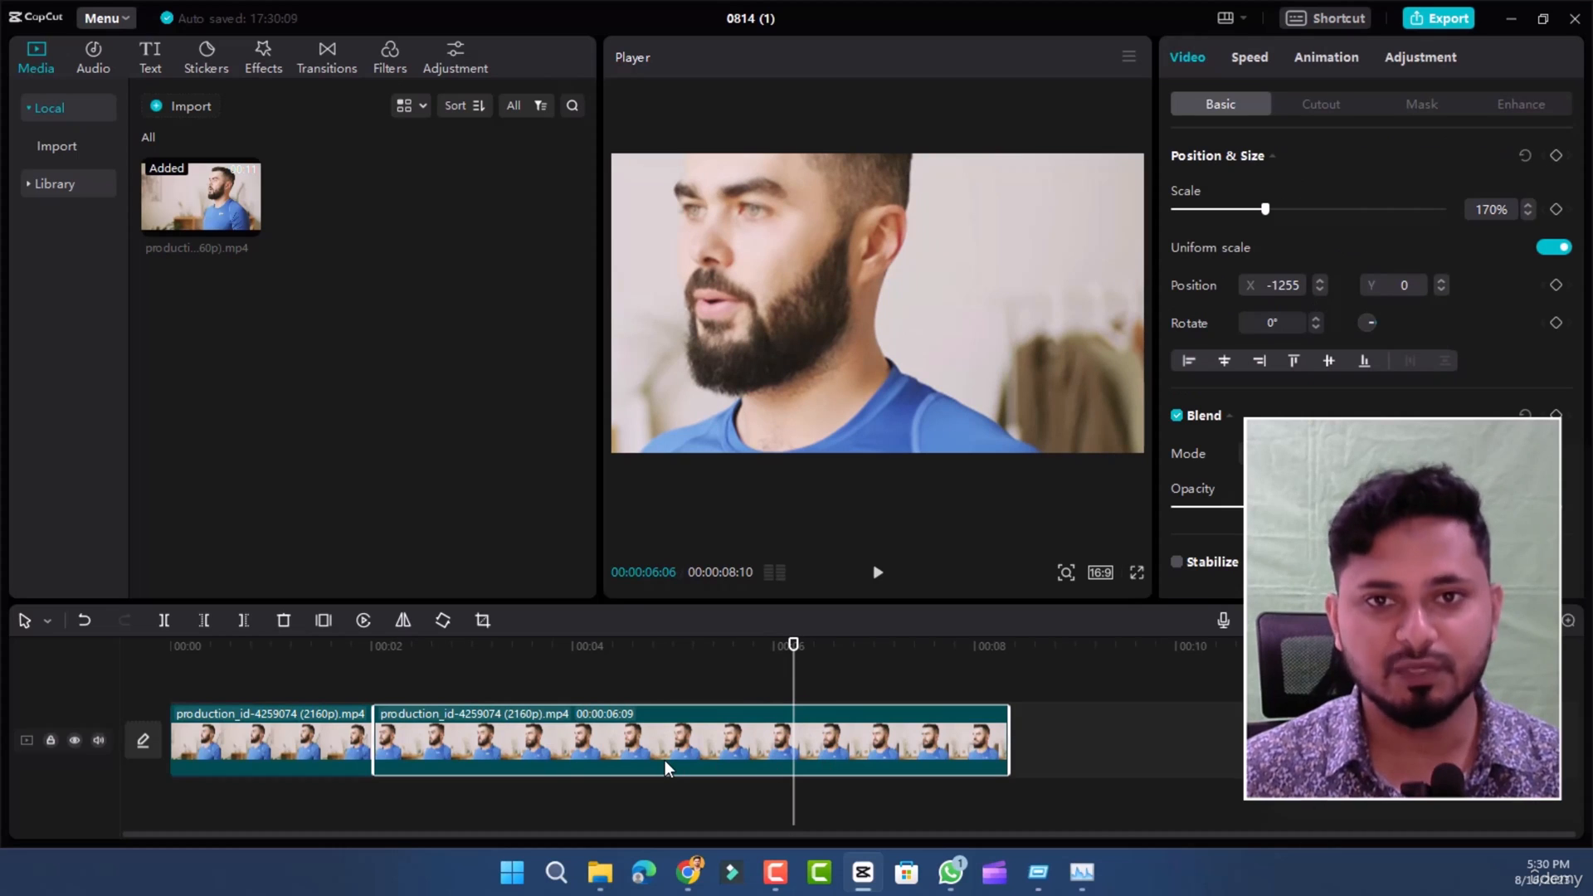
key(ctrl+b)
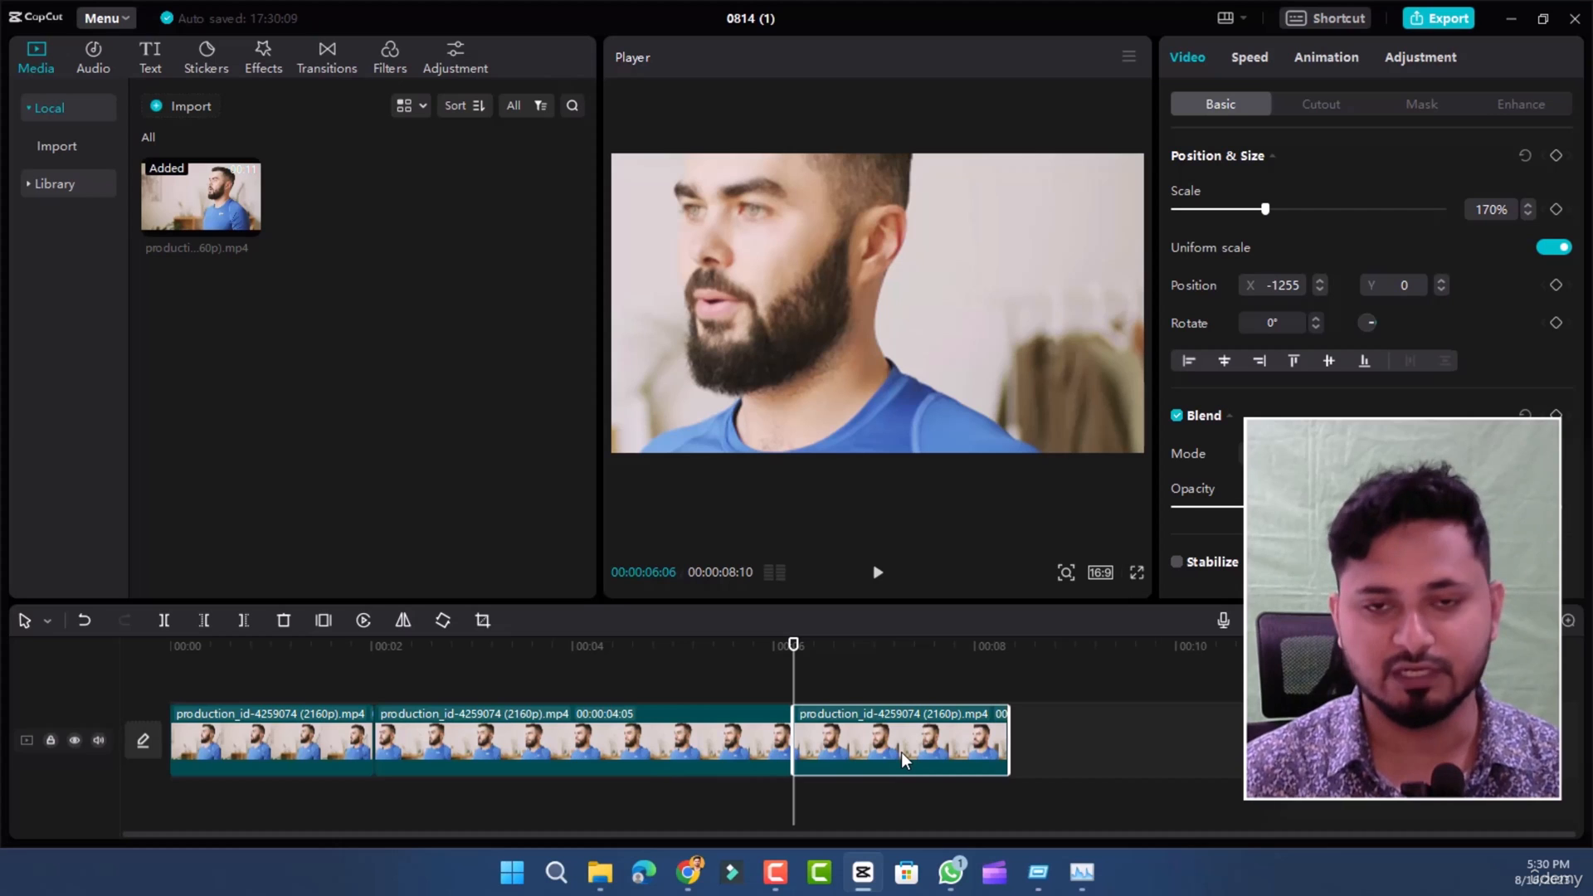
key(Delete)
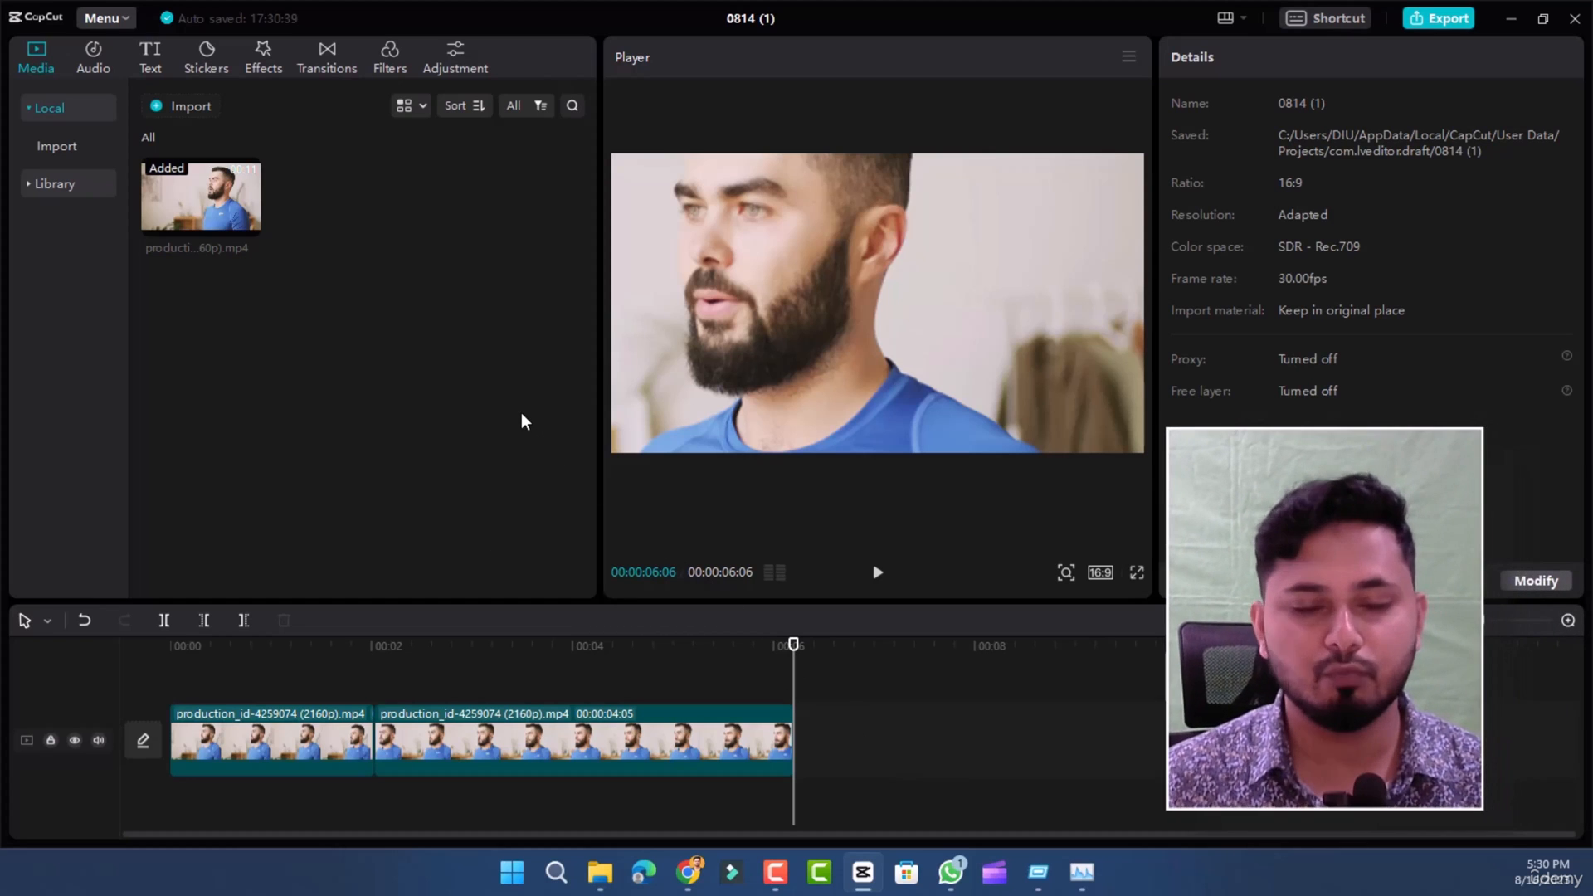
click(184, 112)
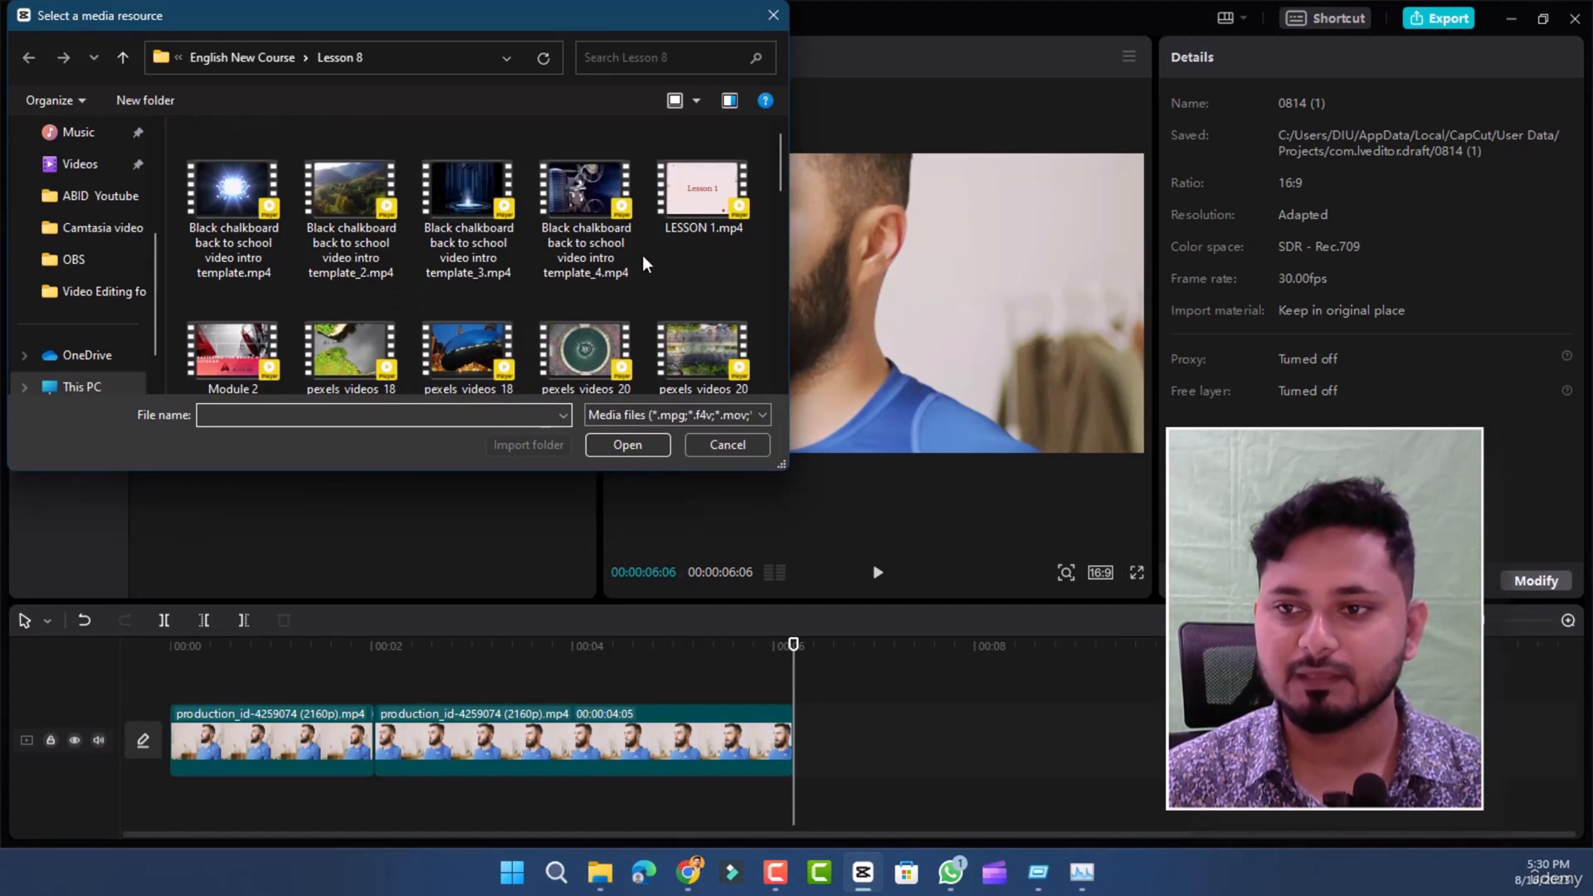
scroll(642, 255, down, 1)
scroll(642, 255, up, 1)
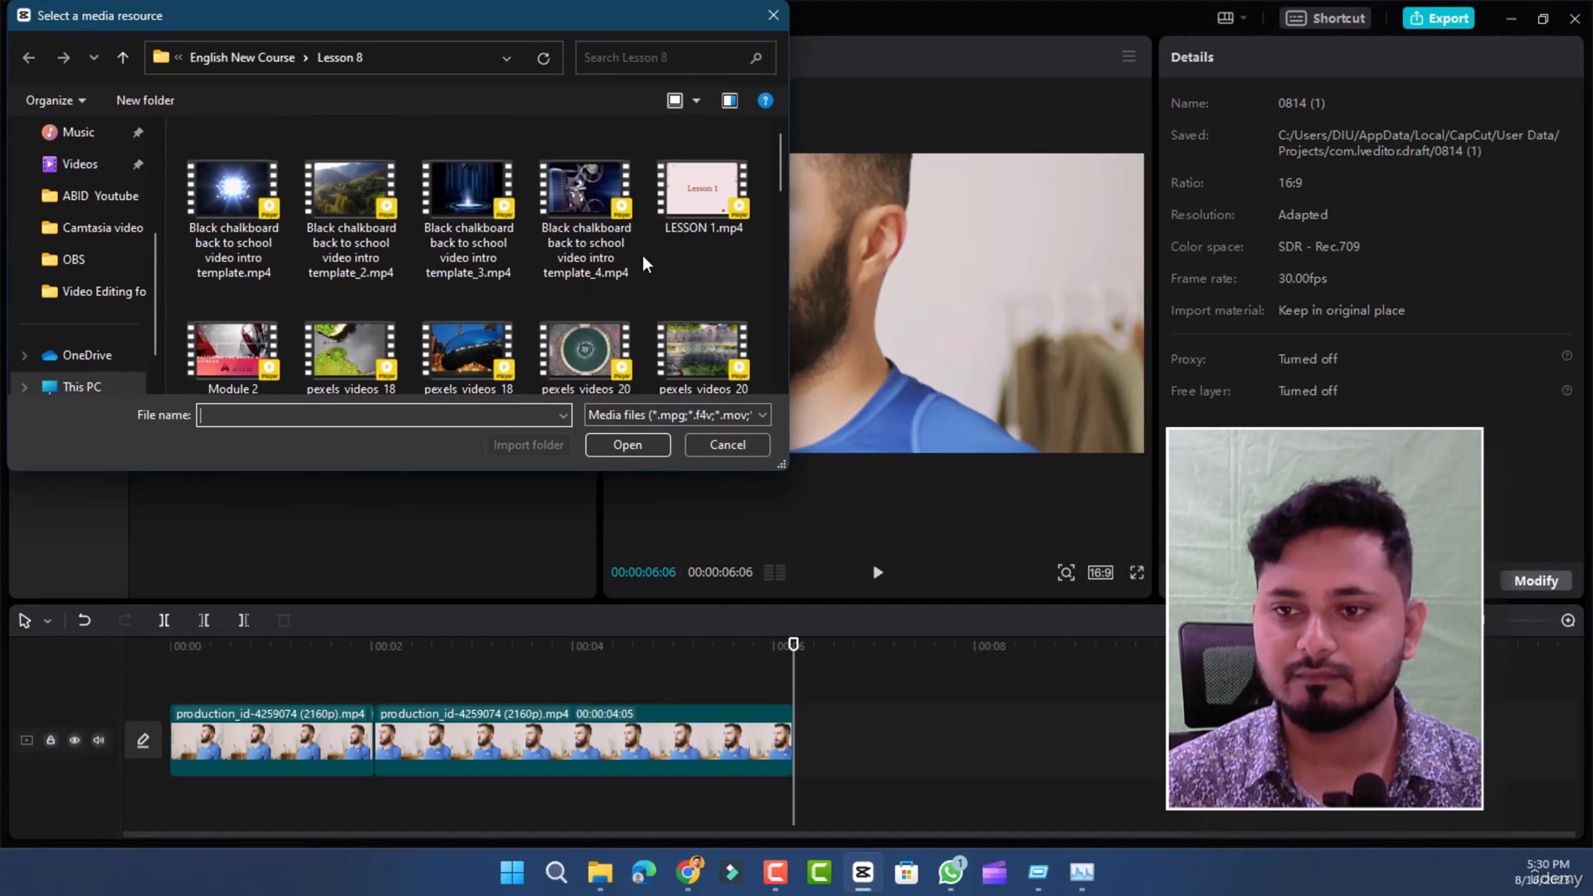
double_click(590, 362)
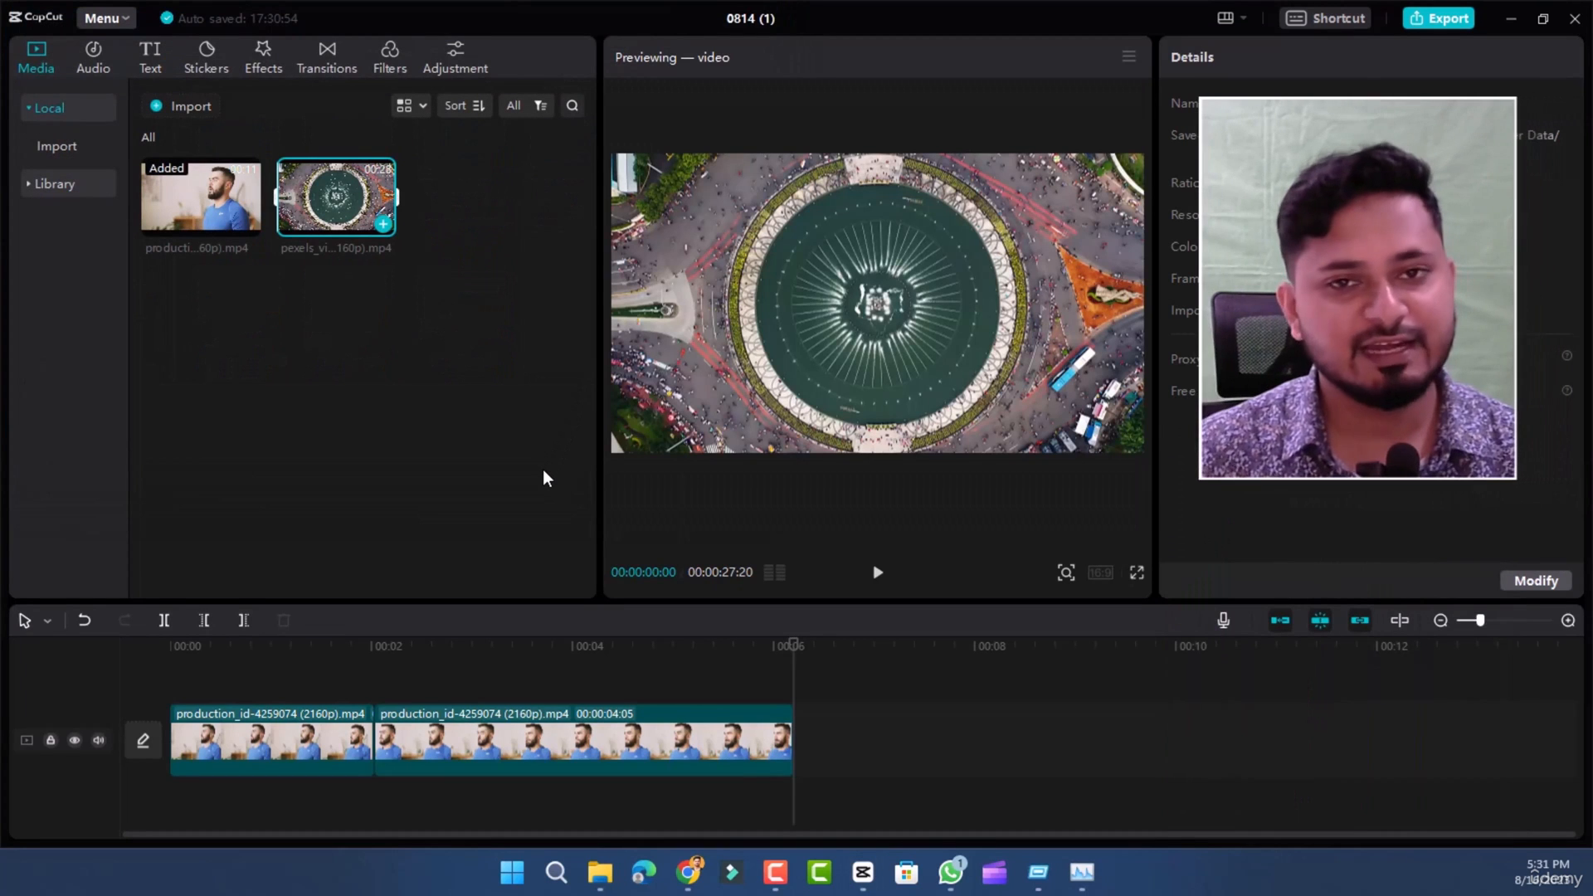
click(544, 471)
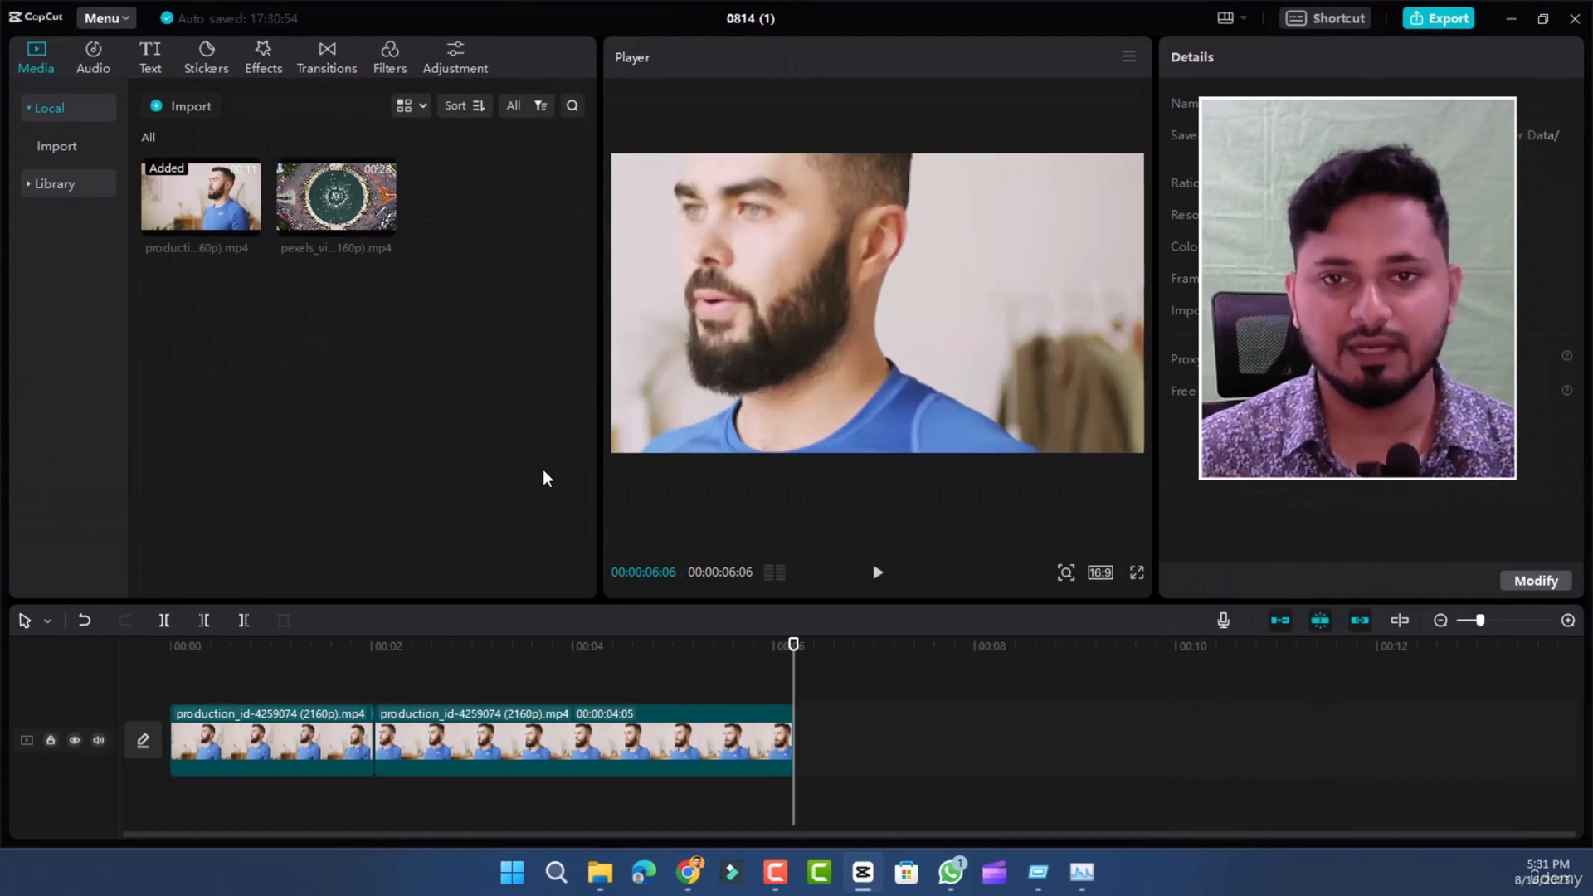
- Insert the imported roundabout video on the main track between the two production clips
mouse_move(340, 199)
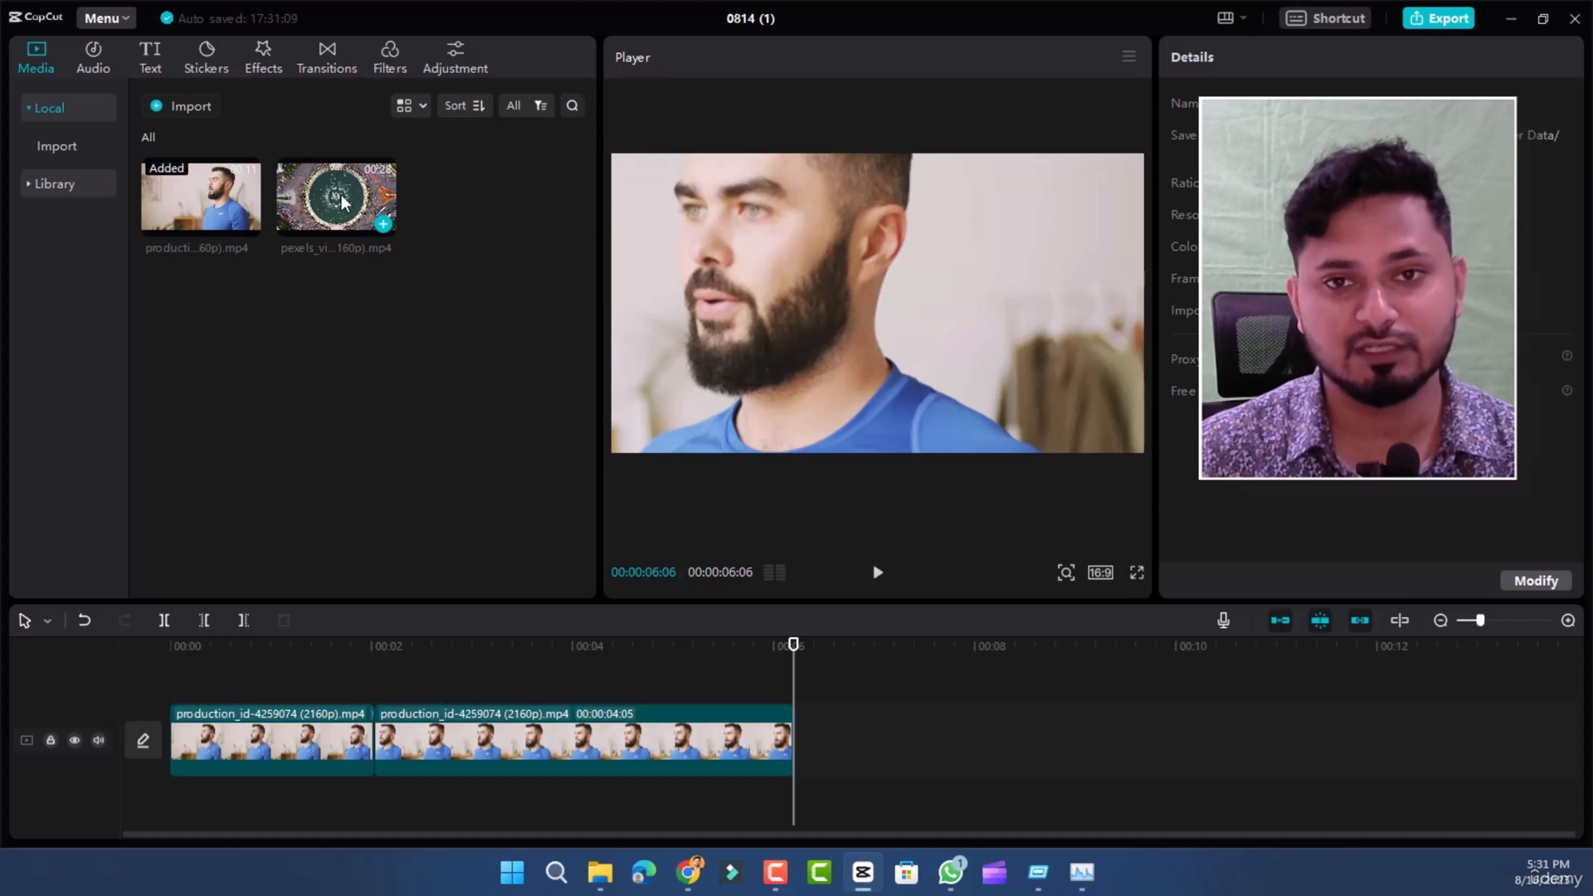
drag(340, 199, 372, 749)
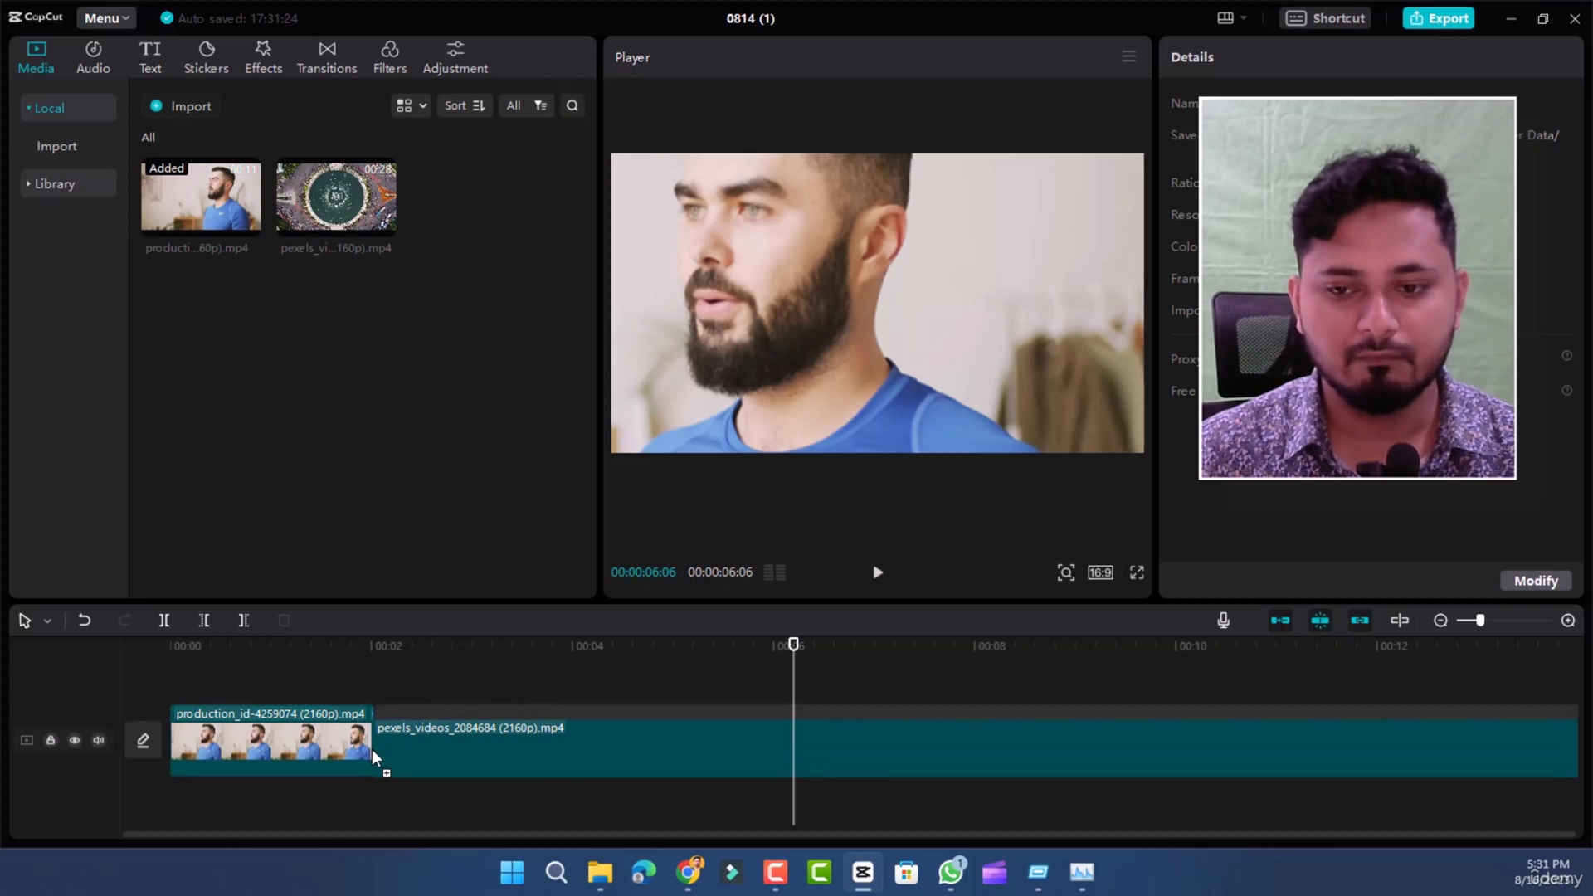
drag(372, 750, 372, 749)
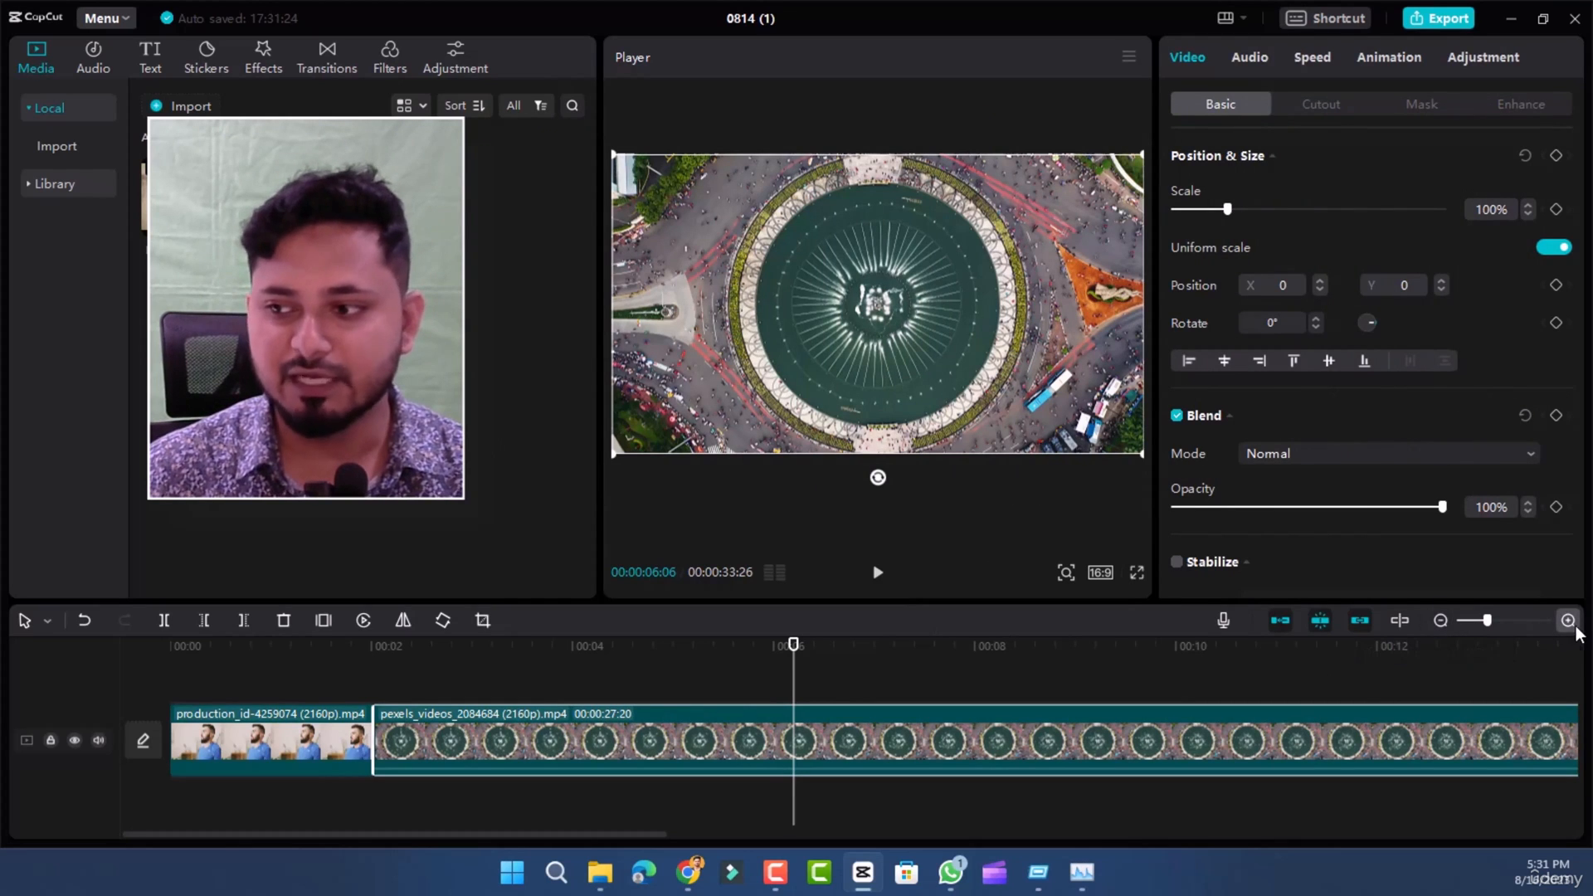
click(1444, 629)
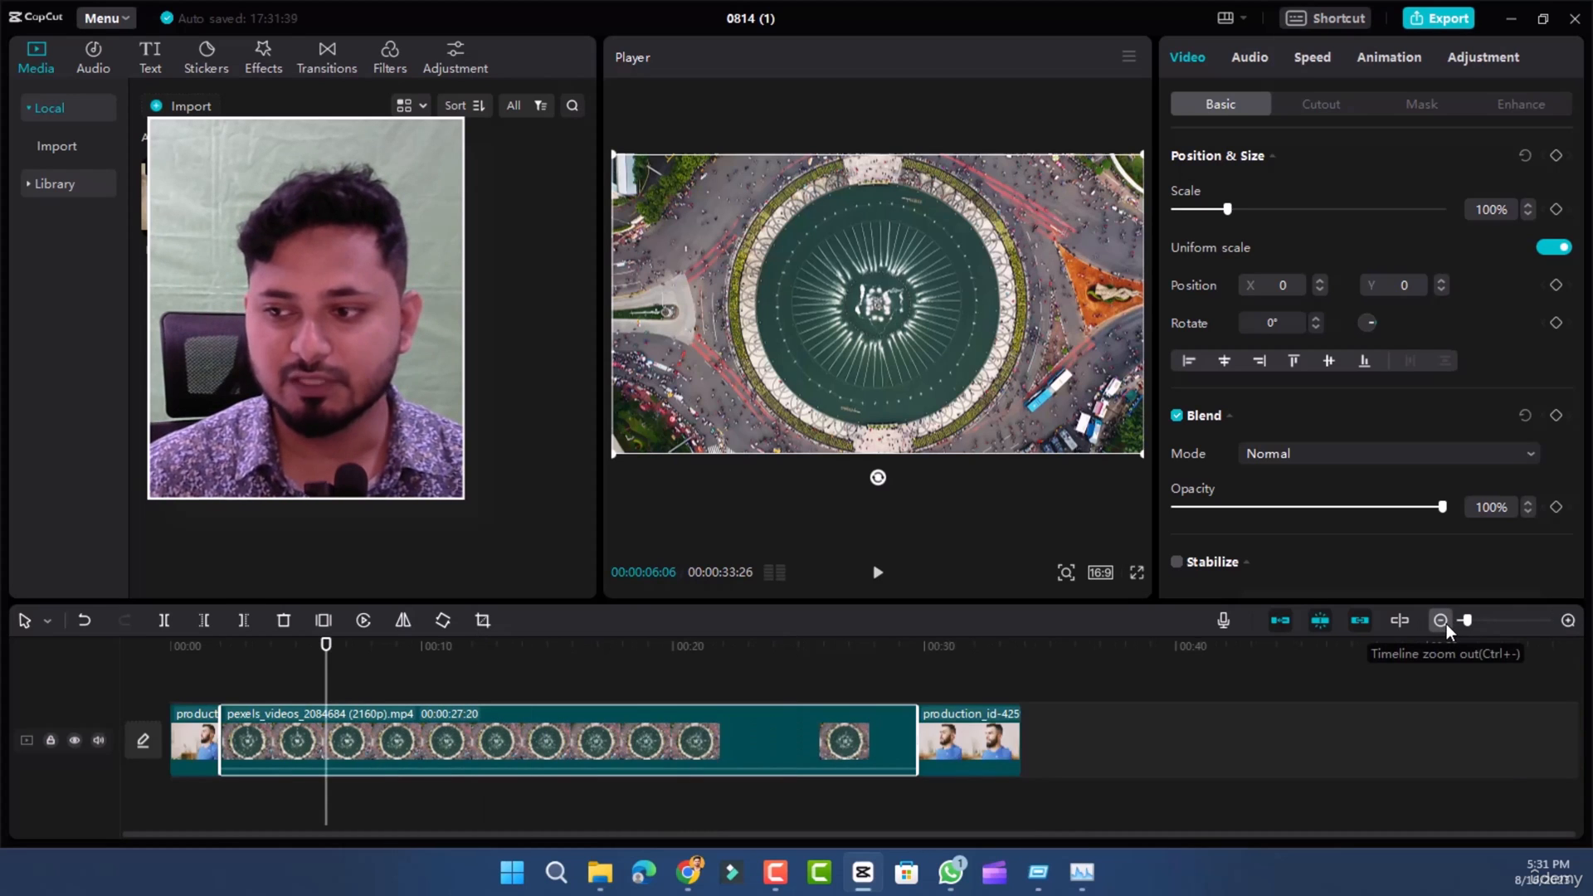
- Move the playhead to 00:00:08:10 and trim the end of the roundabout clip back to it
click(1444, 628)
click(883, 779)
click(361, 651)
drag(361, 659, 274, 666)
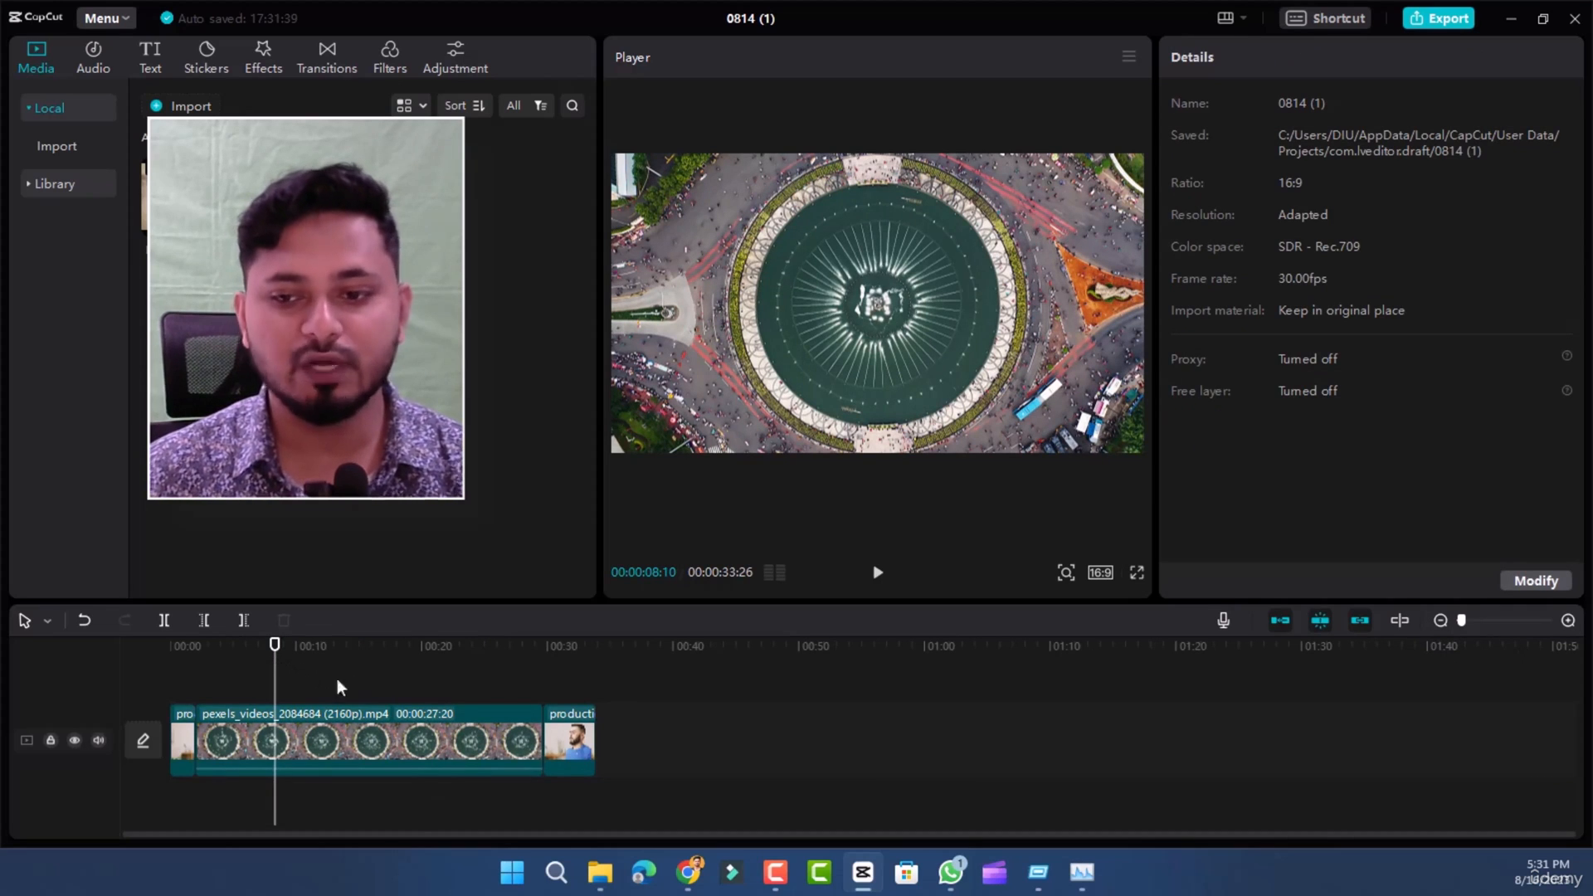
click(505, 740)
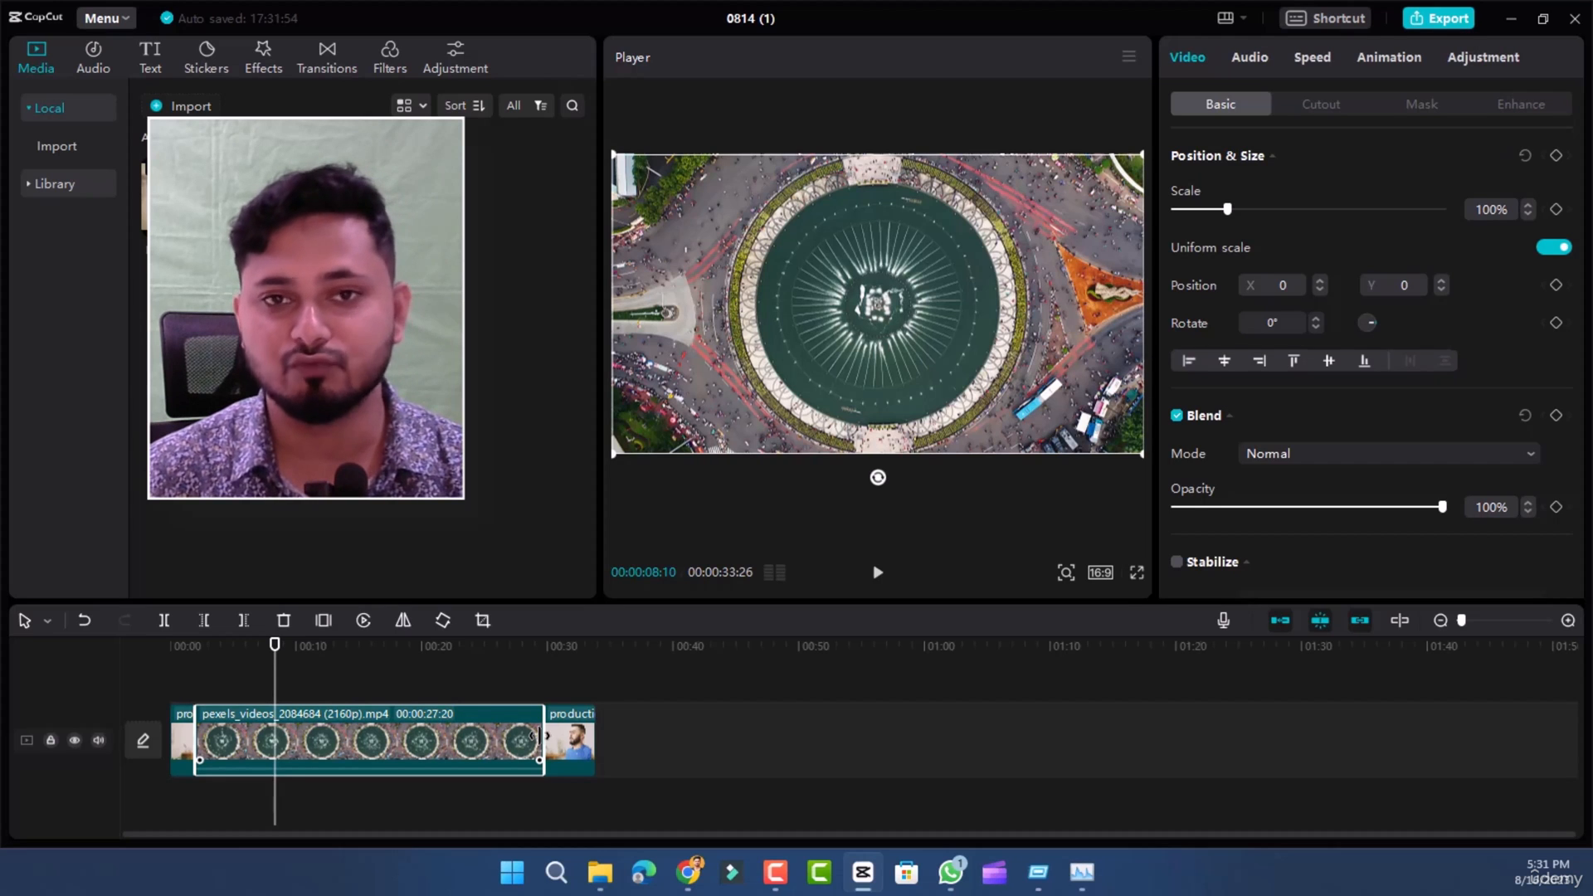
drag(538, 736, 269, 754)
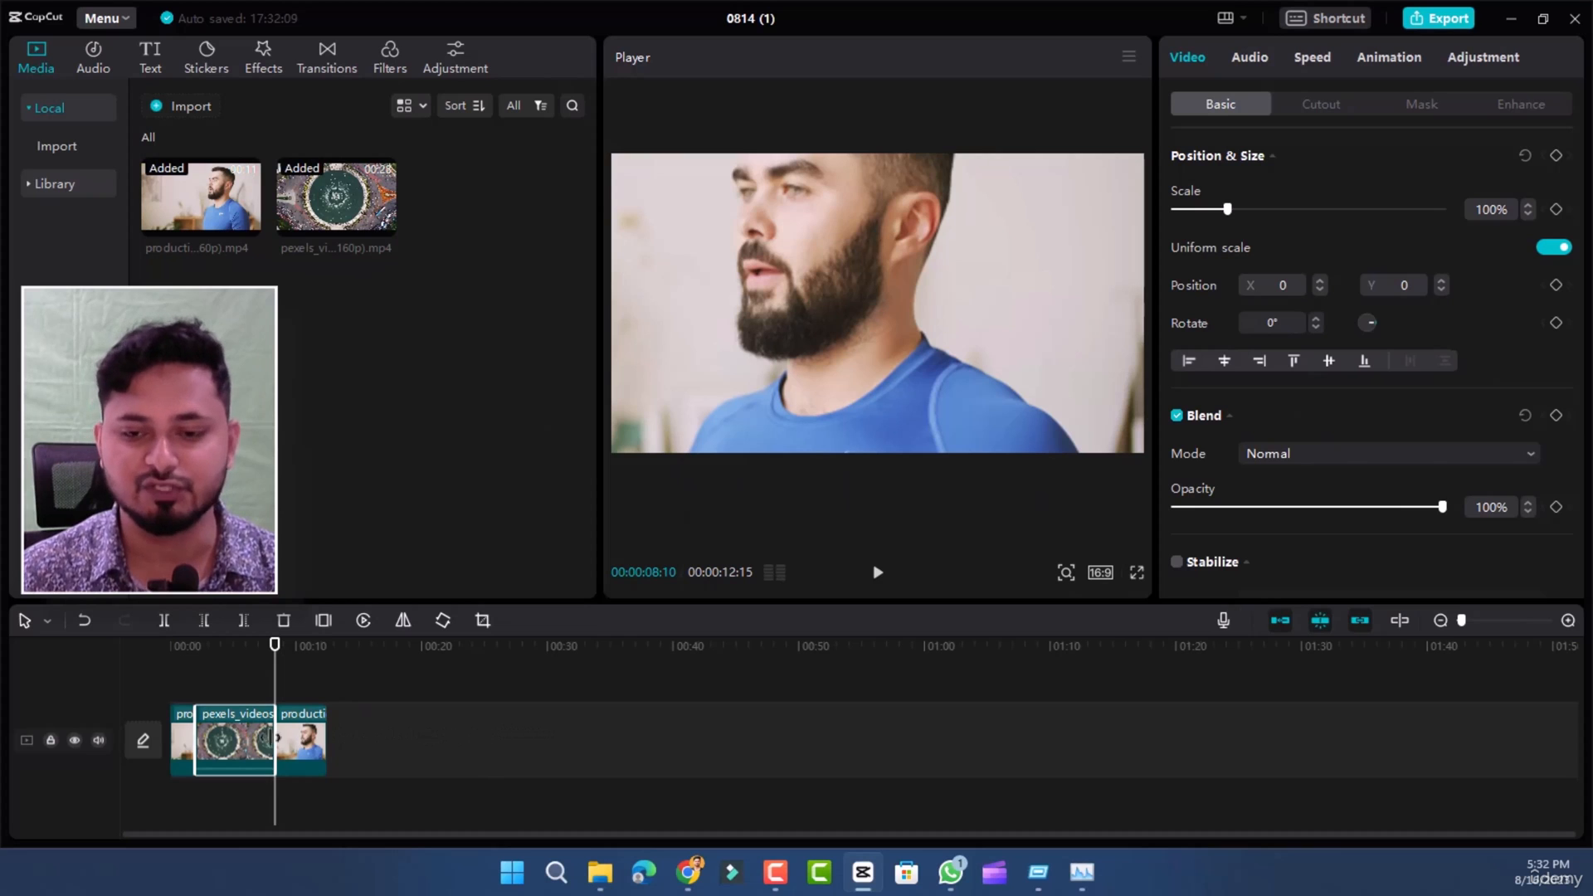
- Readjust the end of the roundabout clip to a duration of 00:00:07:12, and return the playhead to 00:00:05:12
click(240, 651)
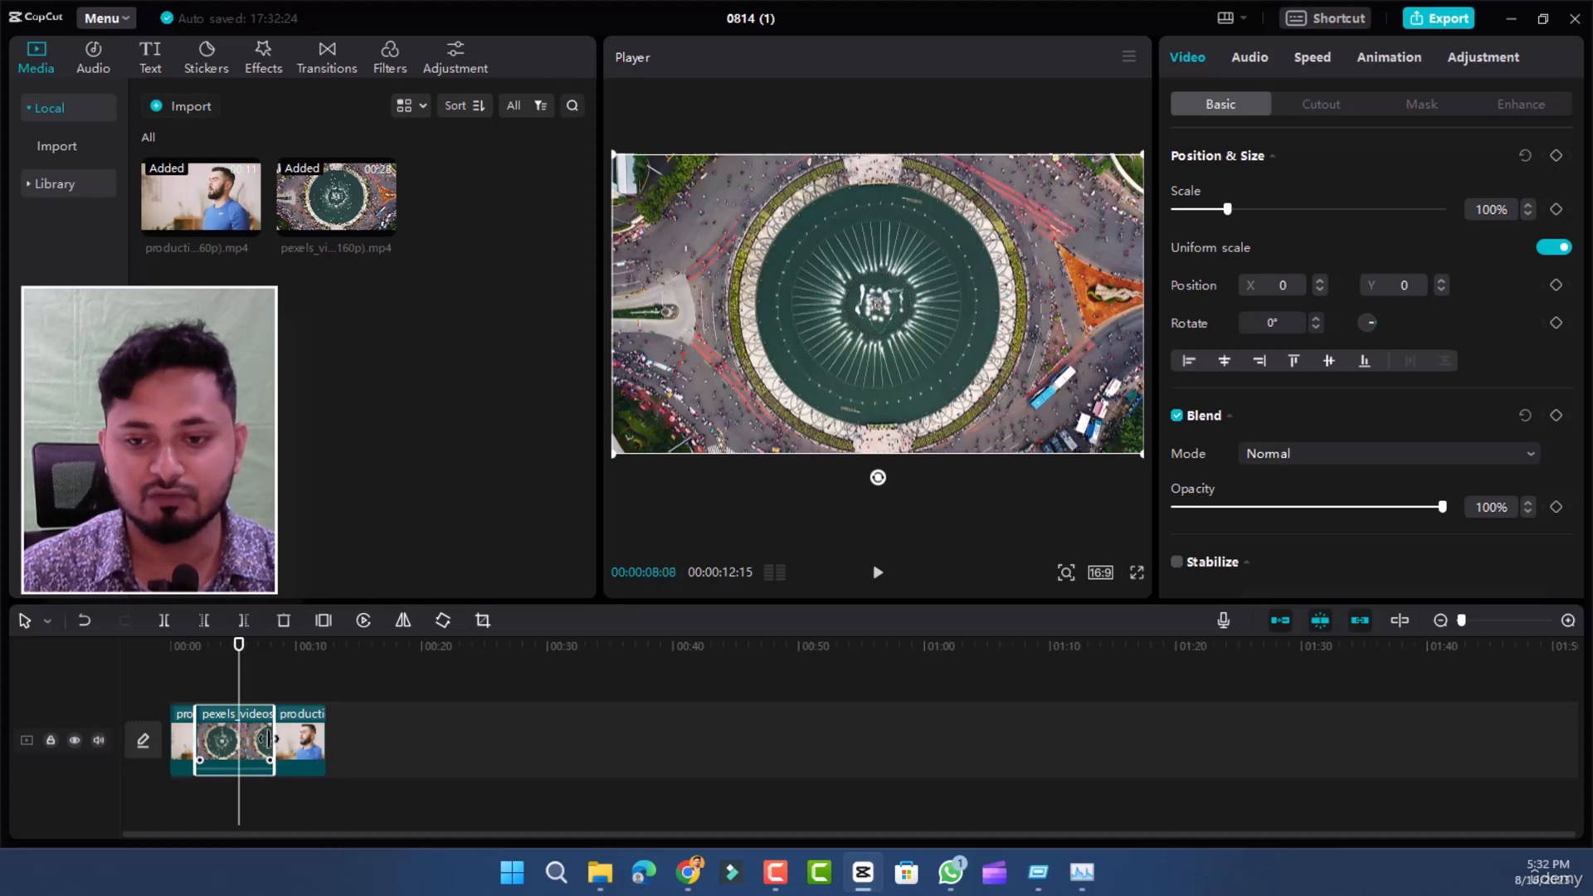
drag(268, 739, 250, 741)
drag(362, 737, 406, 734)
drag(301, 738, 289, 741)
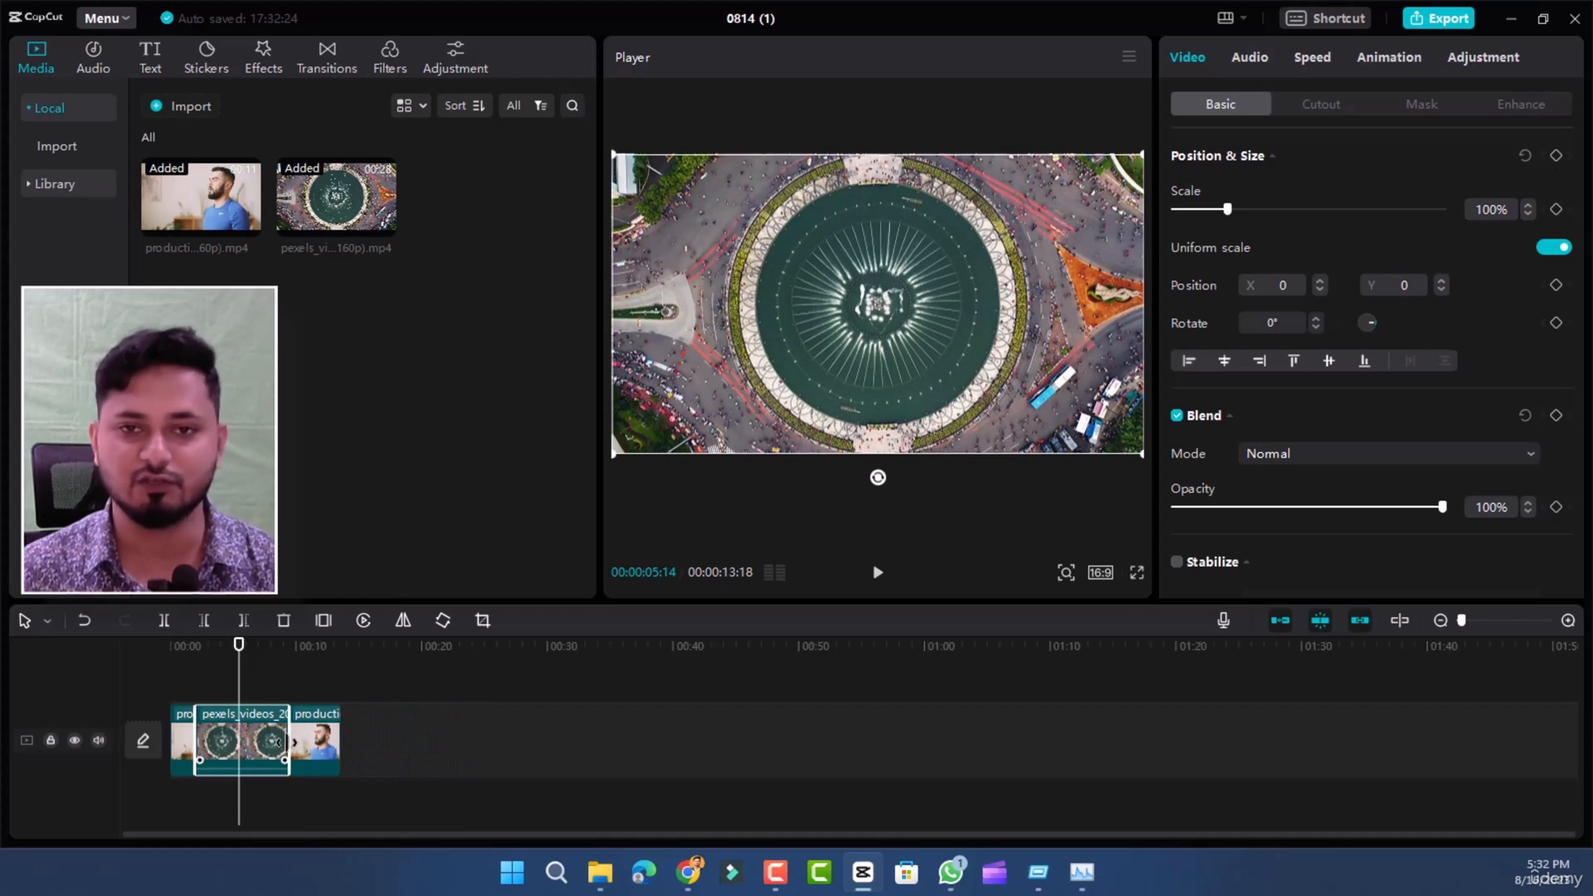
click(459, 747)
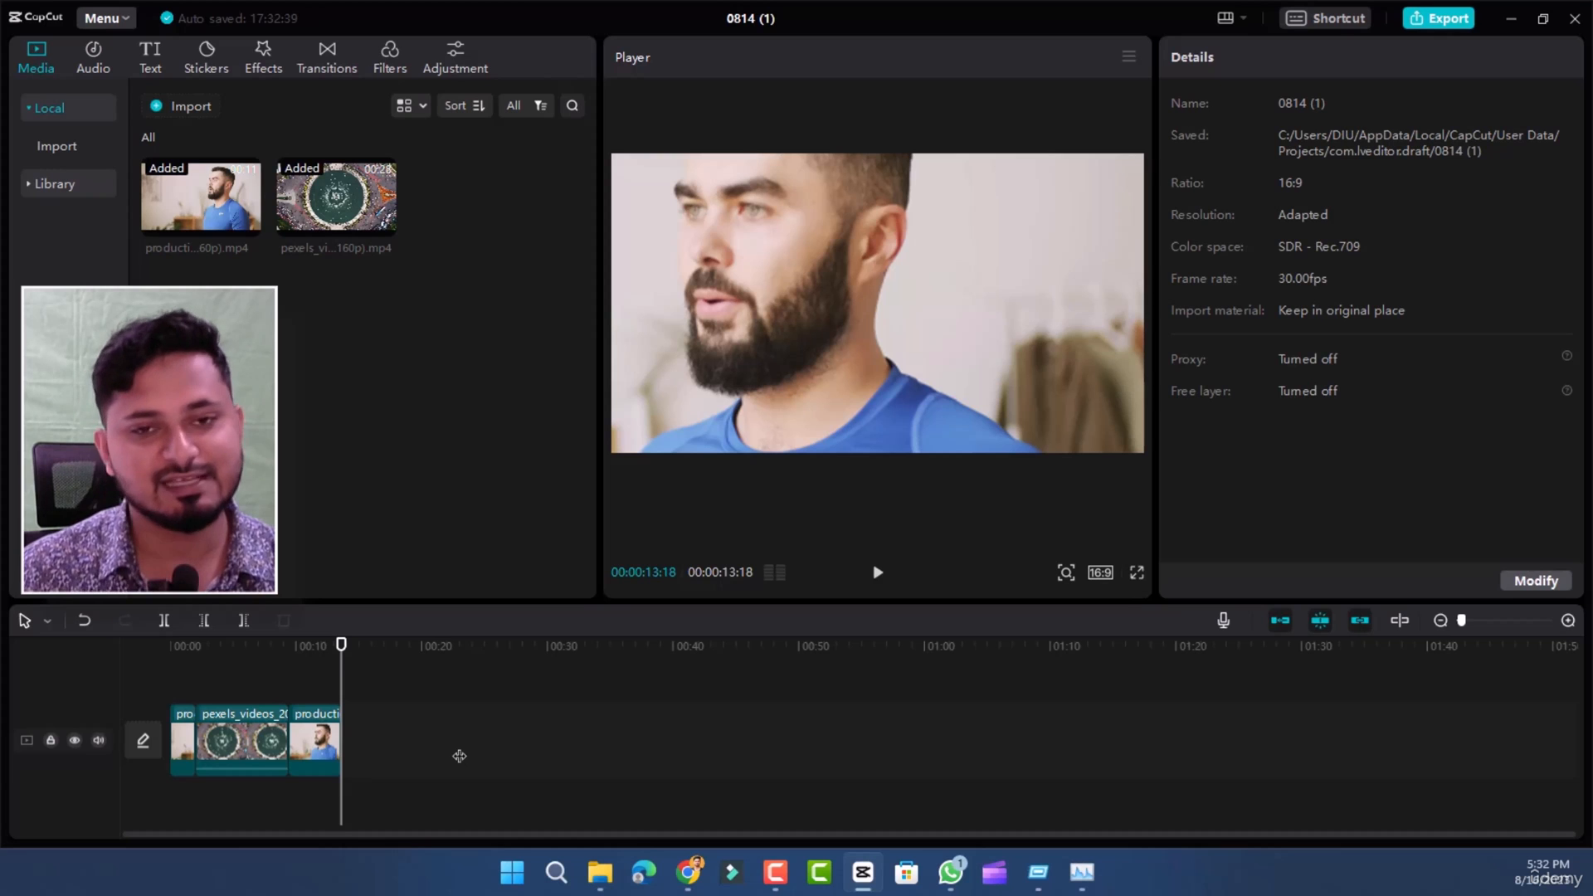
drag(341, 661, 238, 661)
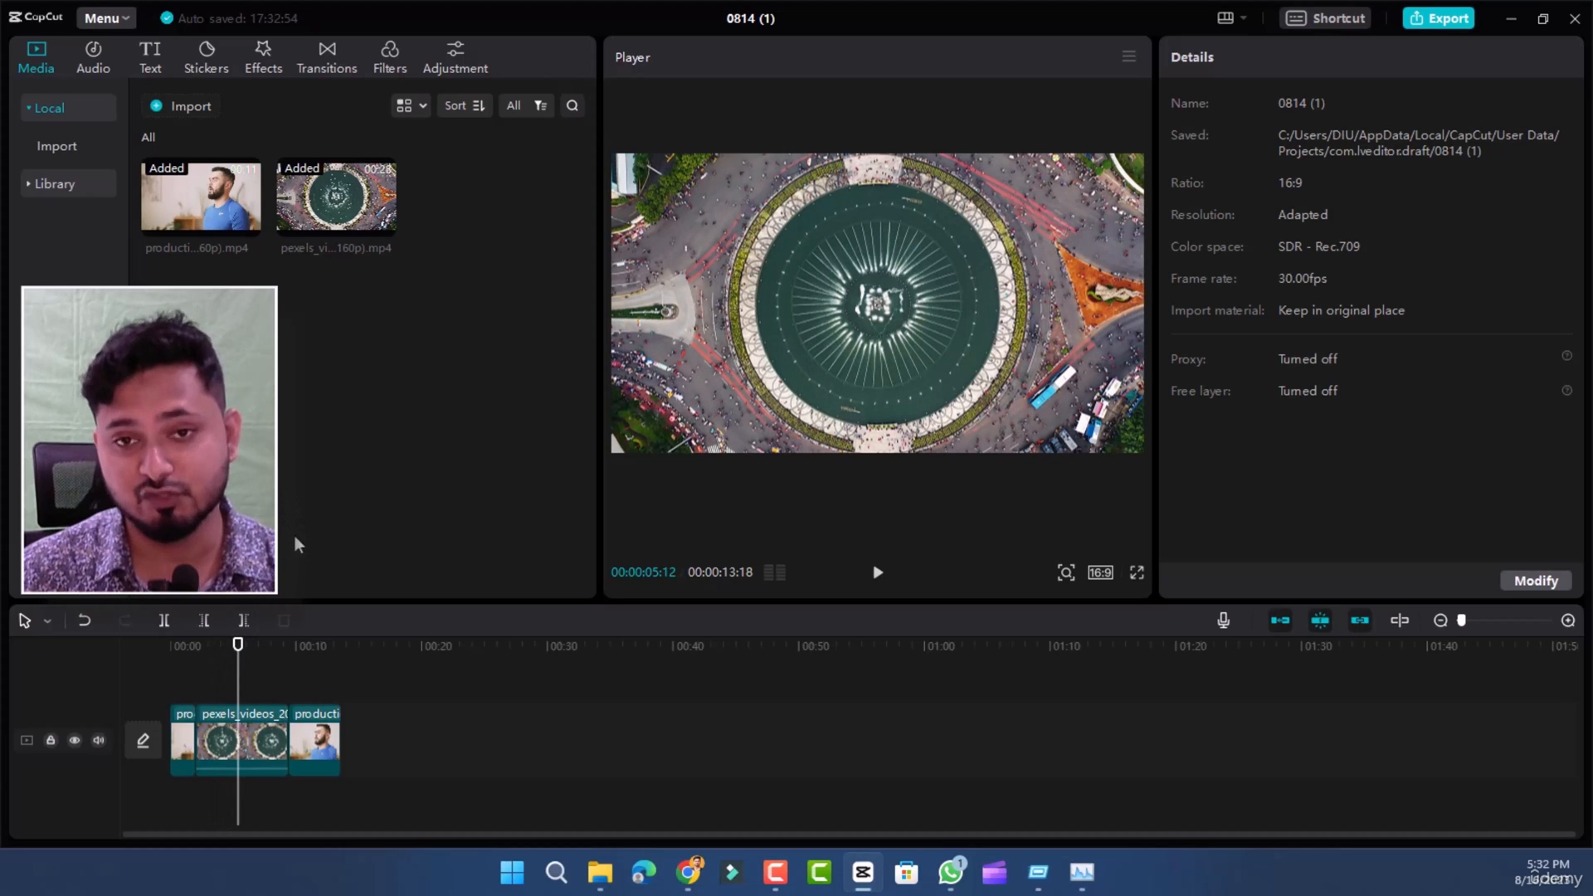
- Import the laptop typing video, video (2160p).mp4, from the Lesson 8 folder into the project media
right_click(309, 362)
click(191, 106)
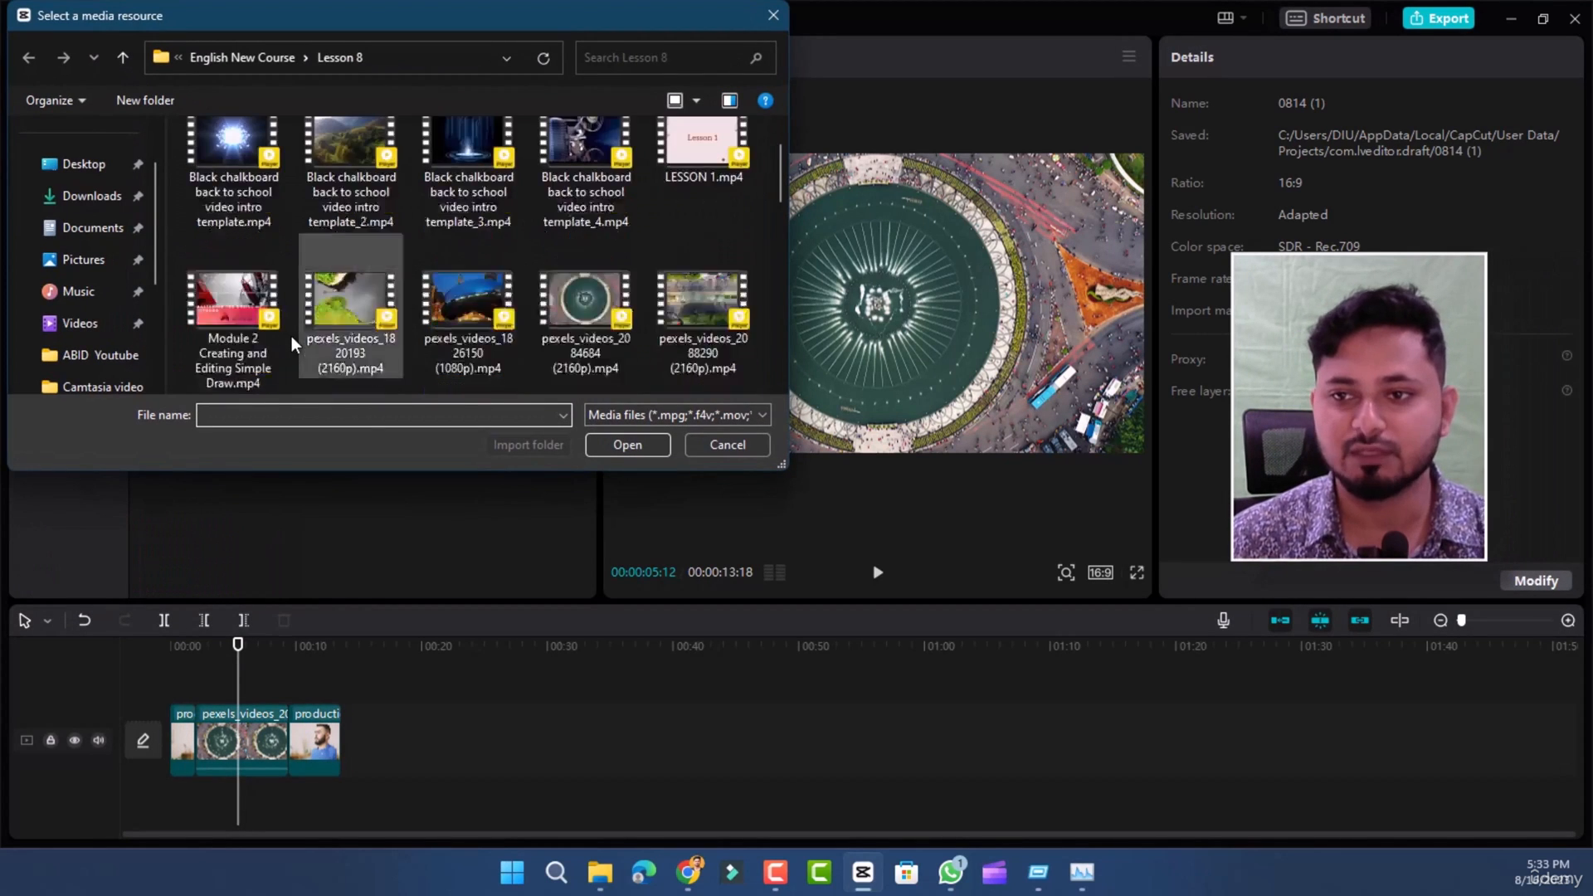
scroll(497, 295, down, 5)
scroll(496, 295, down, 2)
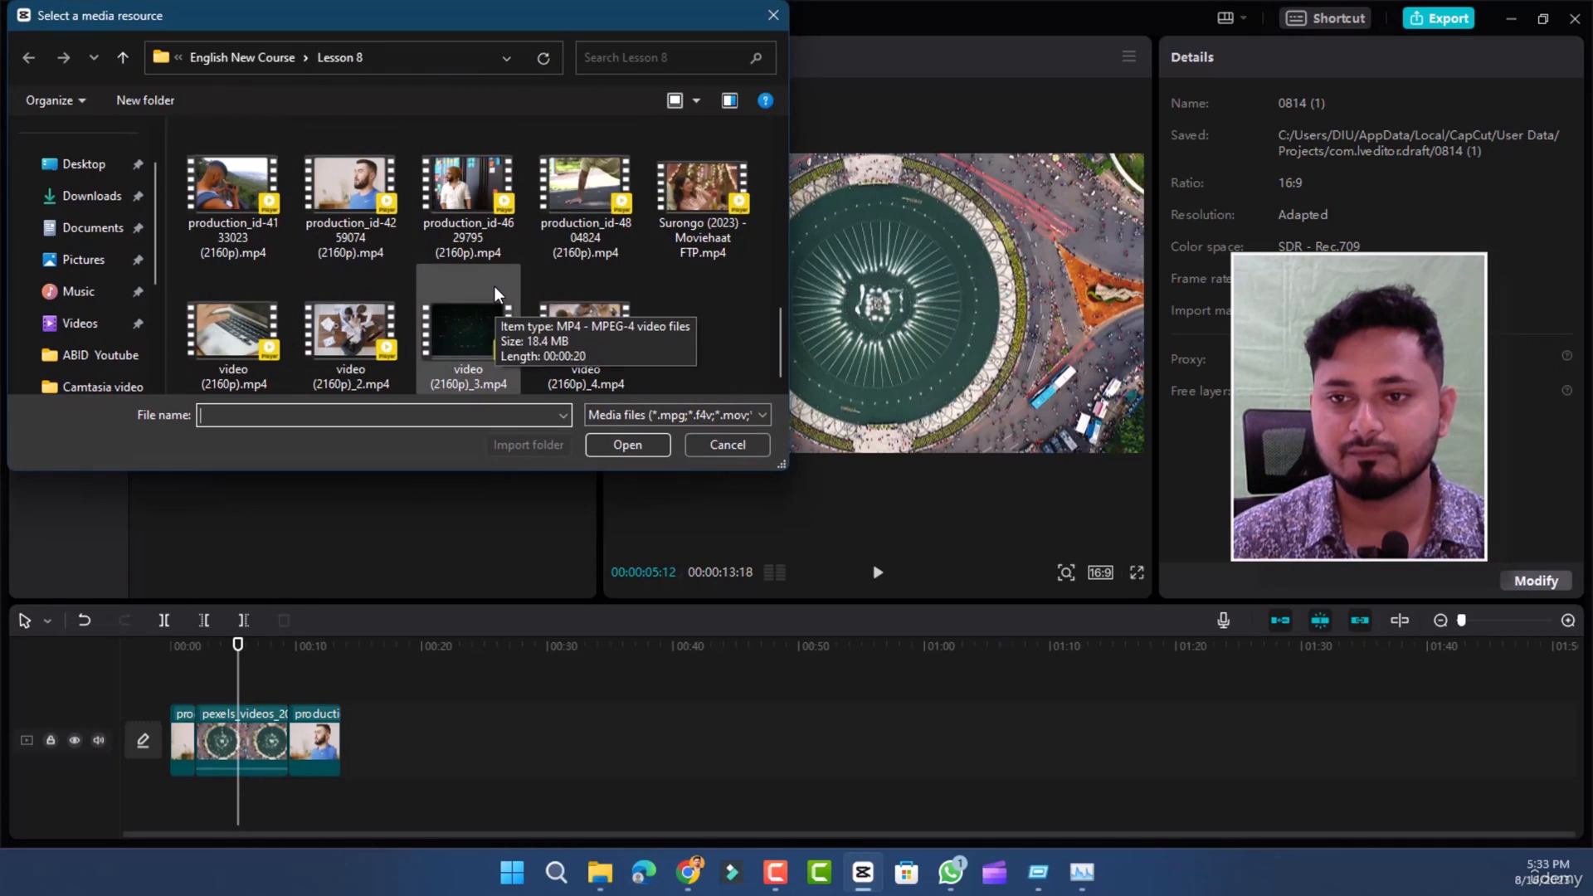
double_click(237, 344)
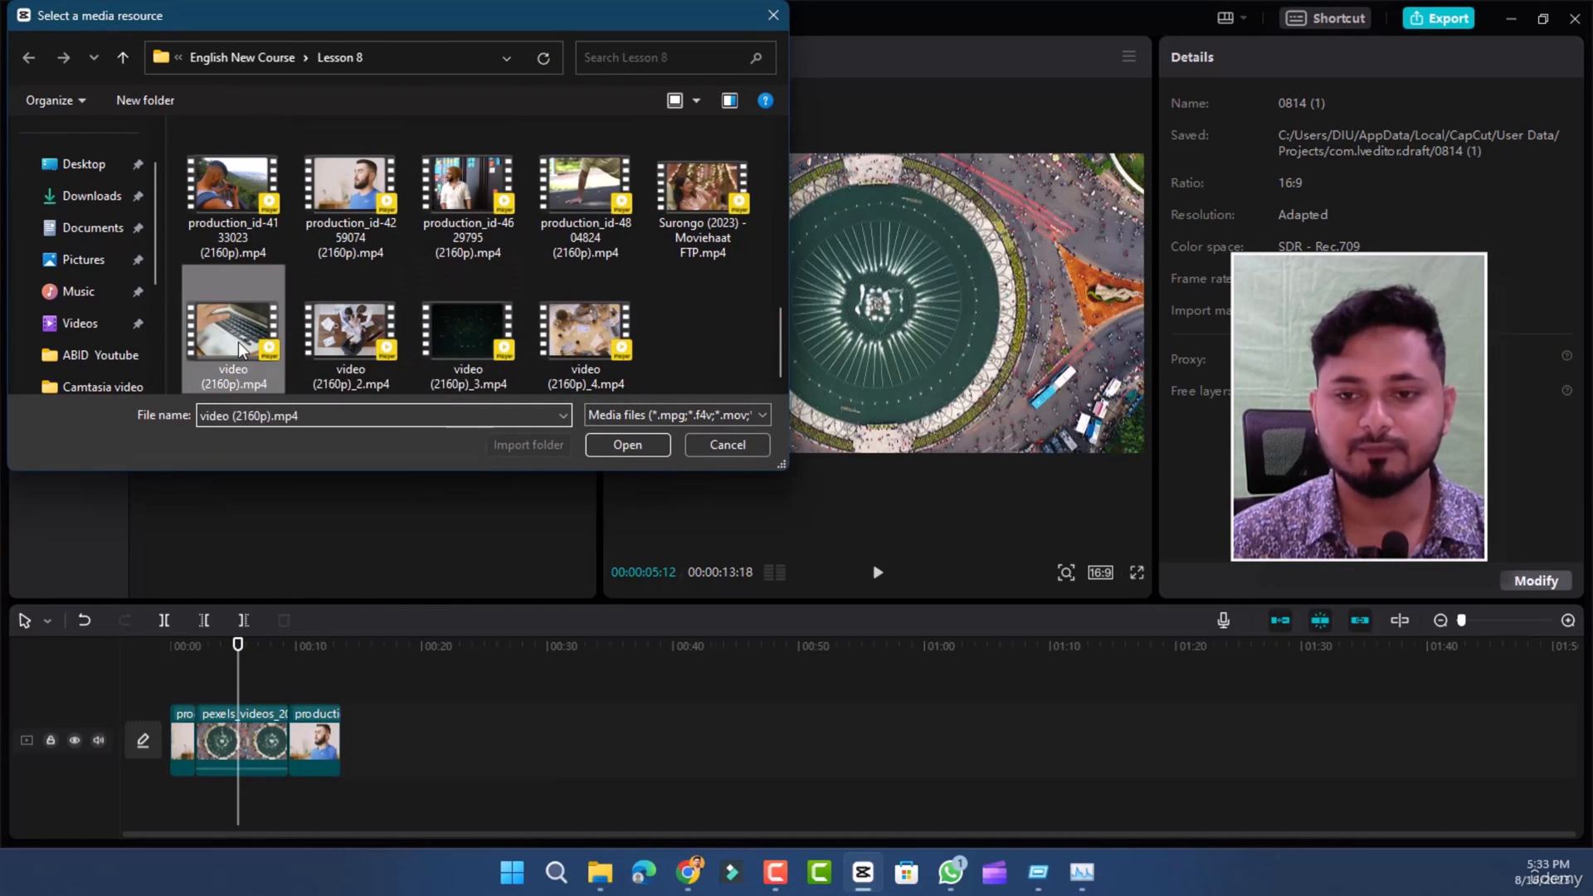
- Insert the imported laptop video at the very start of the main track, before the first production clip
mouse_move(488, 198)
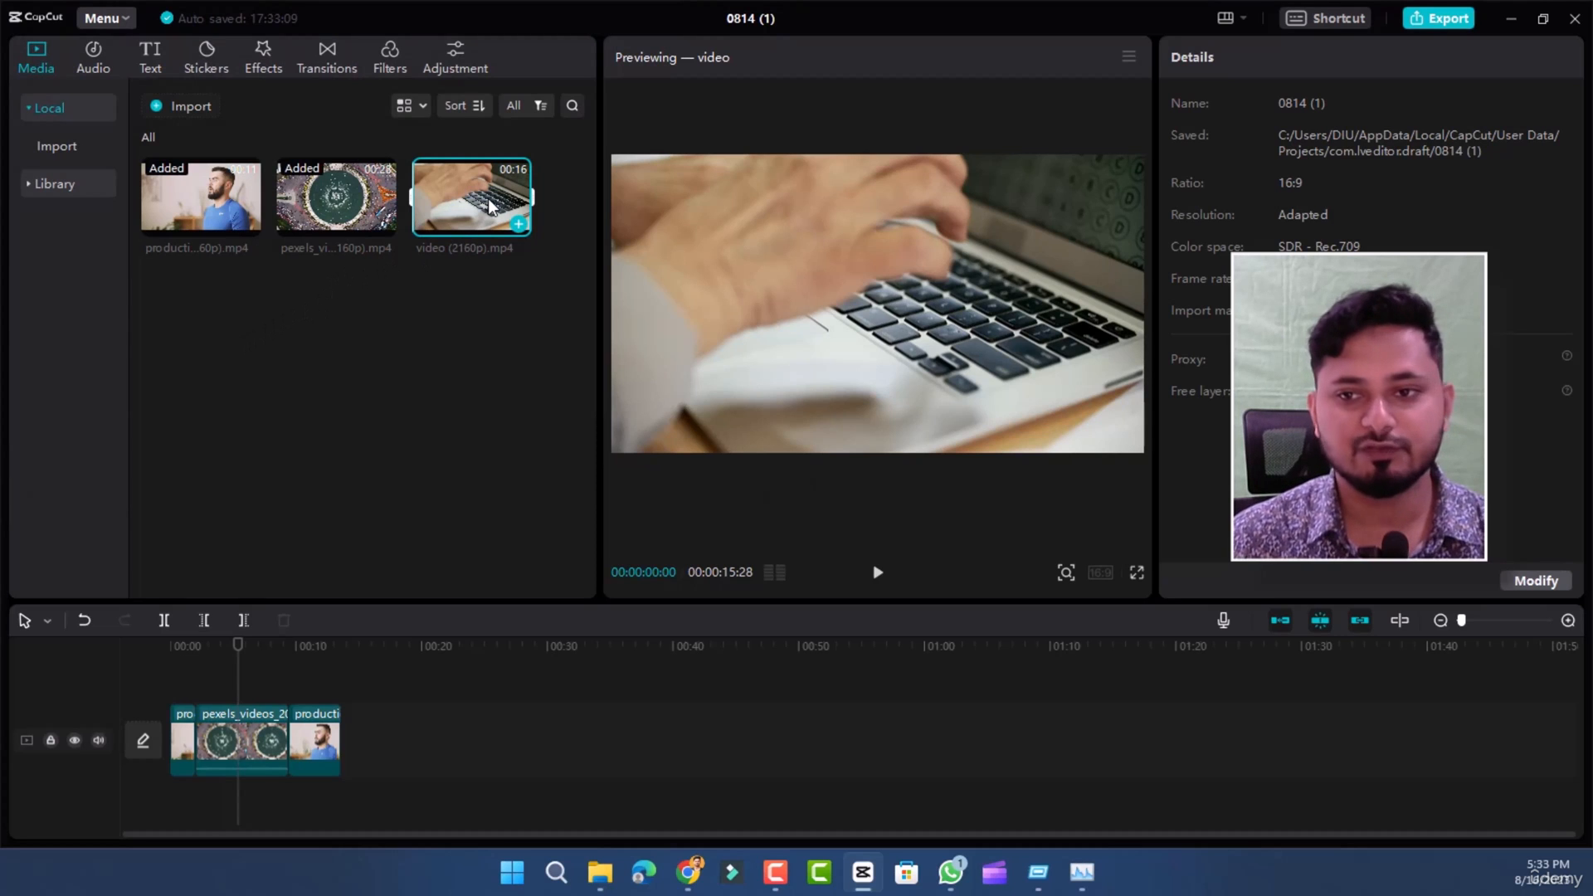
click(277, 585)
drag(277, 585, 159, 749)
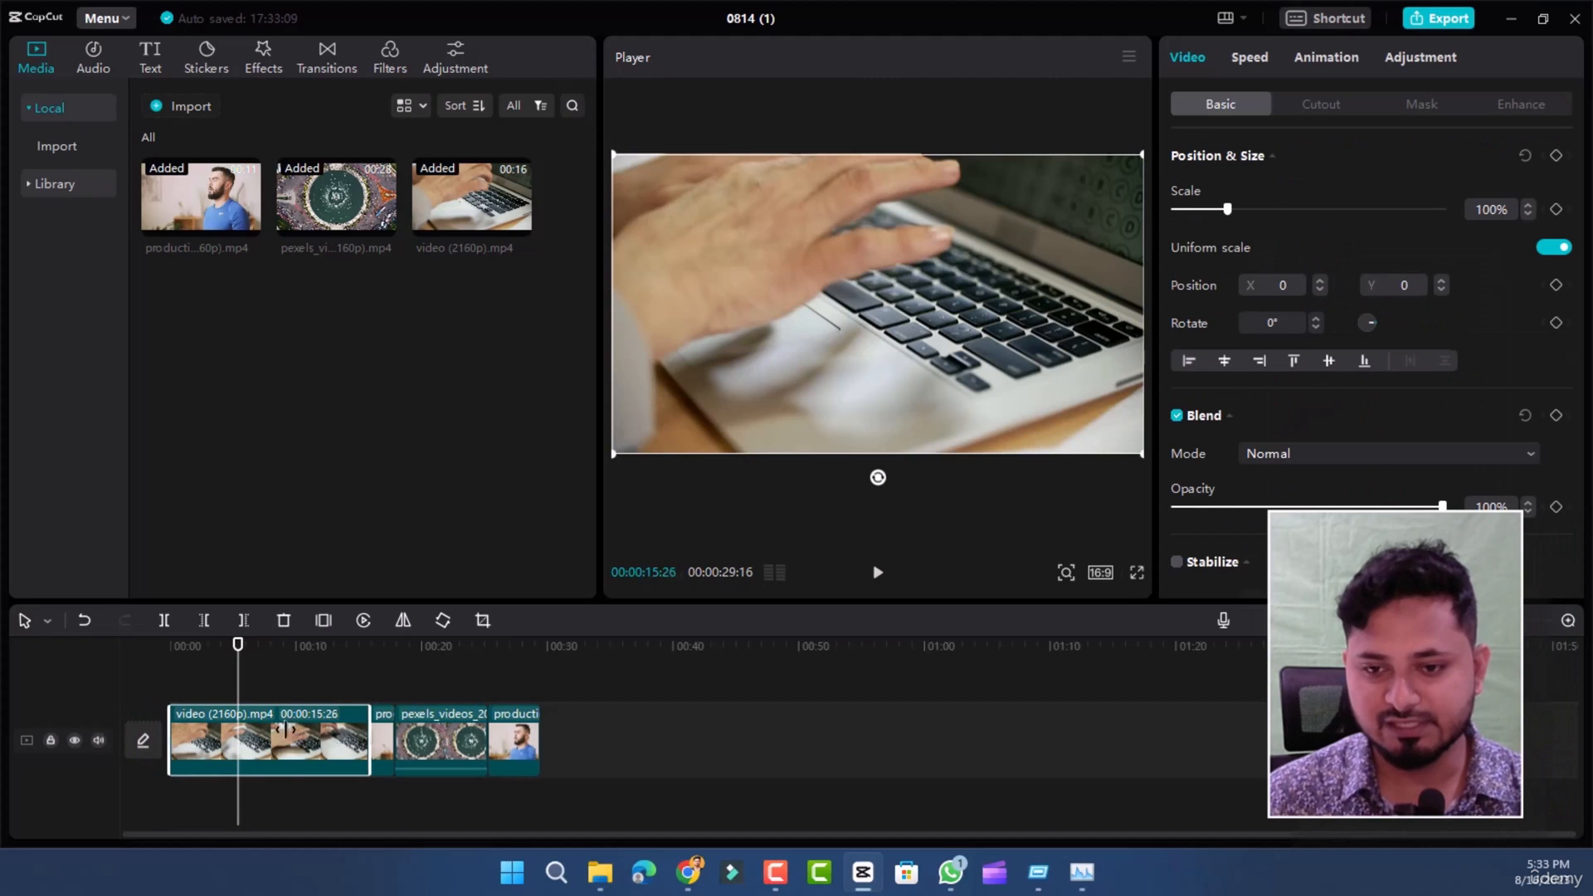
- Trim the end of the laptop clip to a duration of about 3 seconds
drag(366, 739, 201, 737)
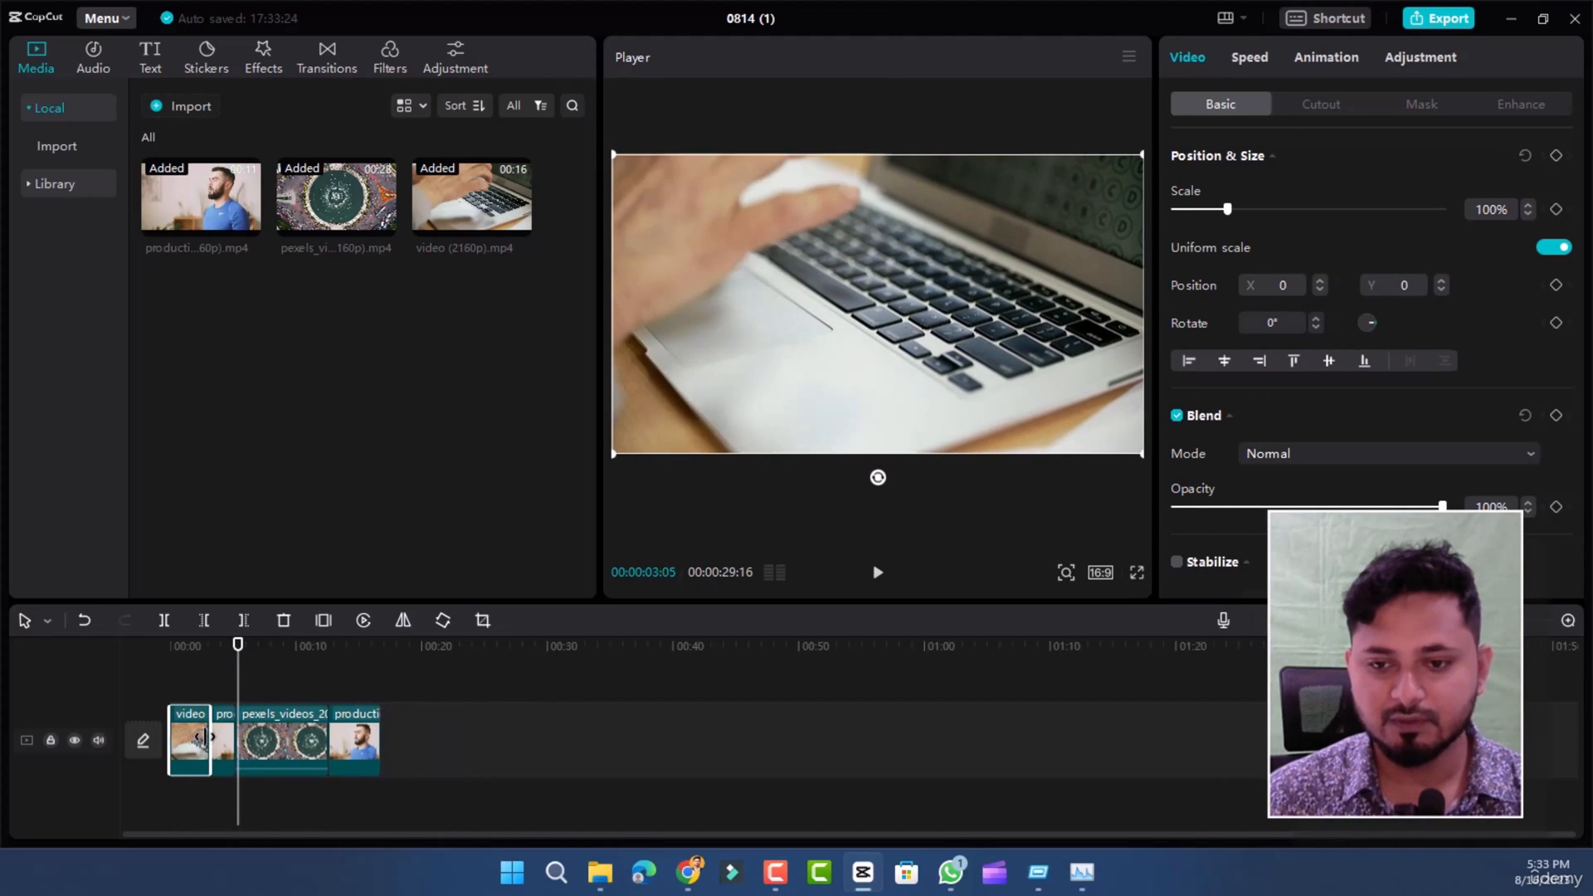
click(1567, 621)
click(1567, 621)
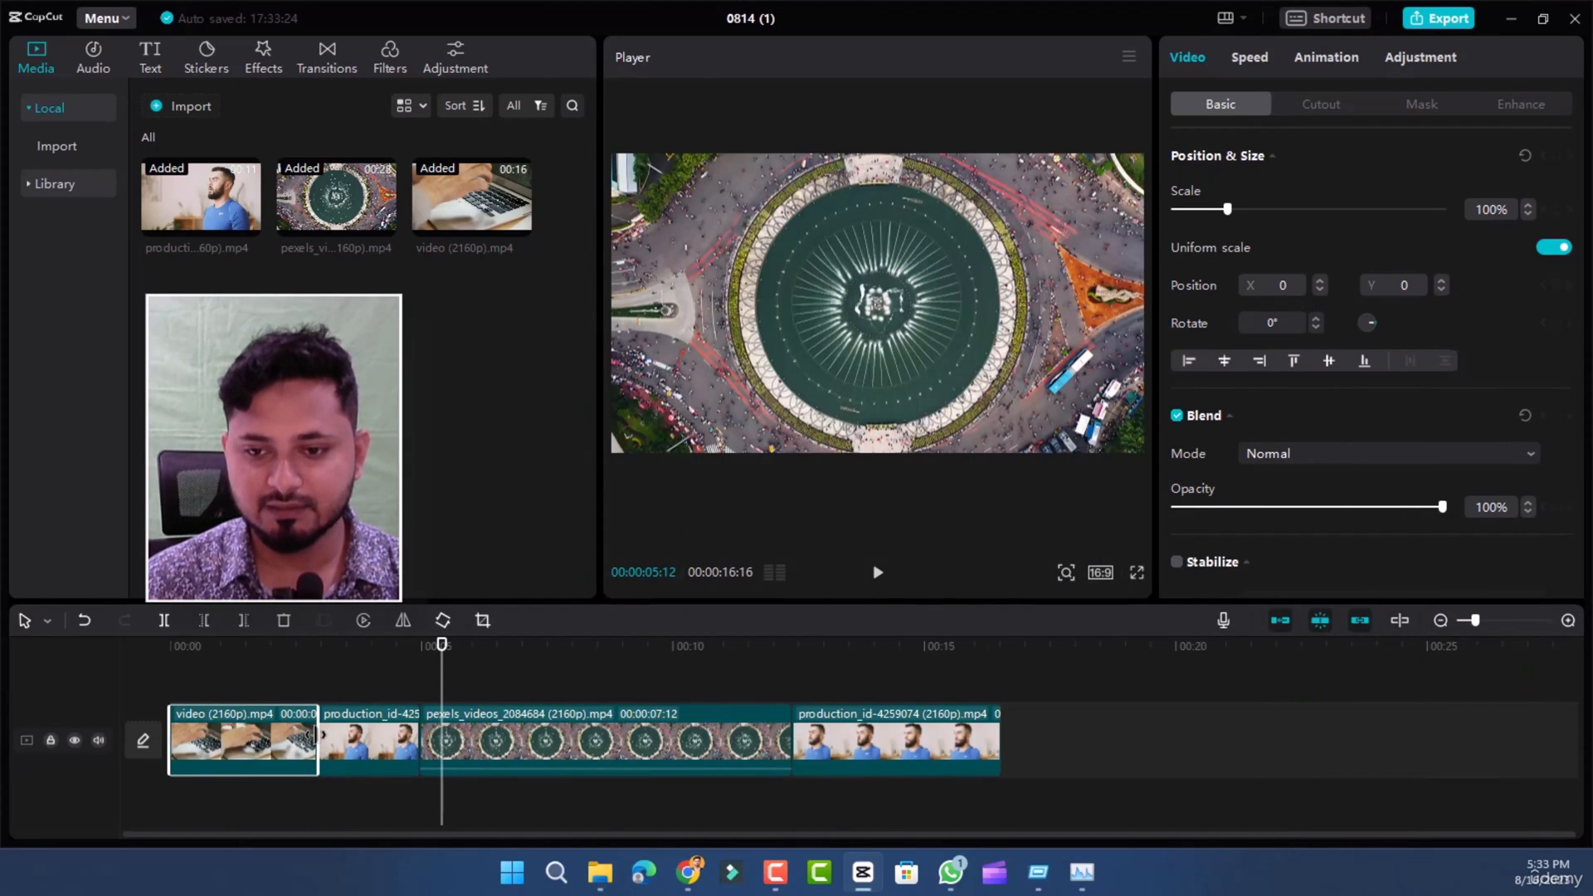
drag(322, 735, 330, 735)
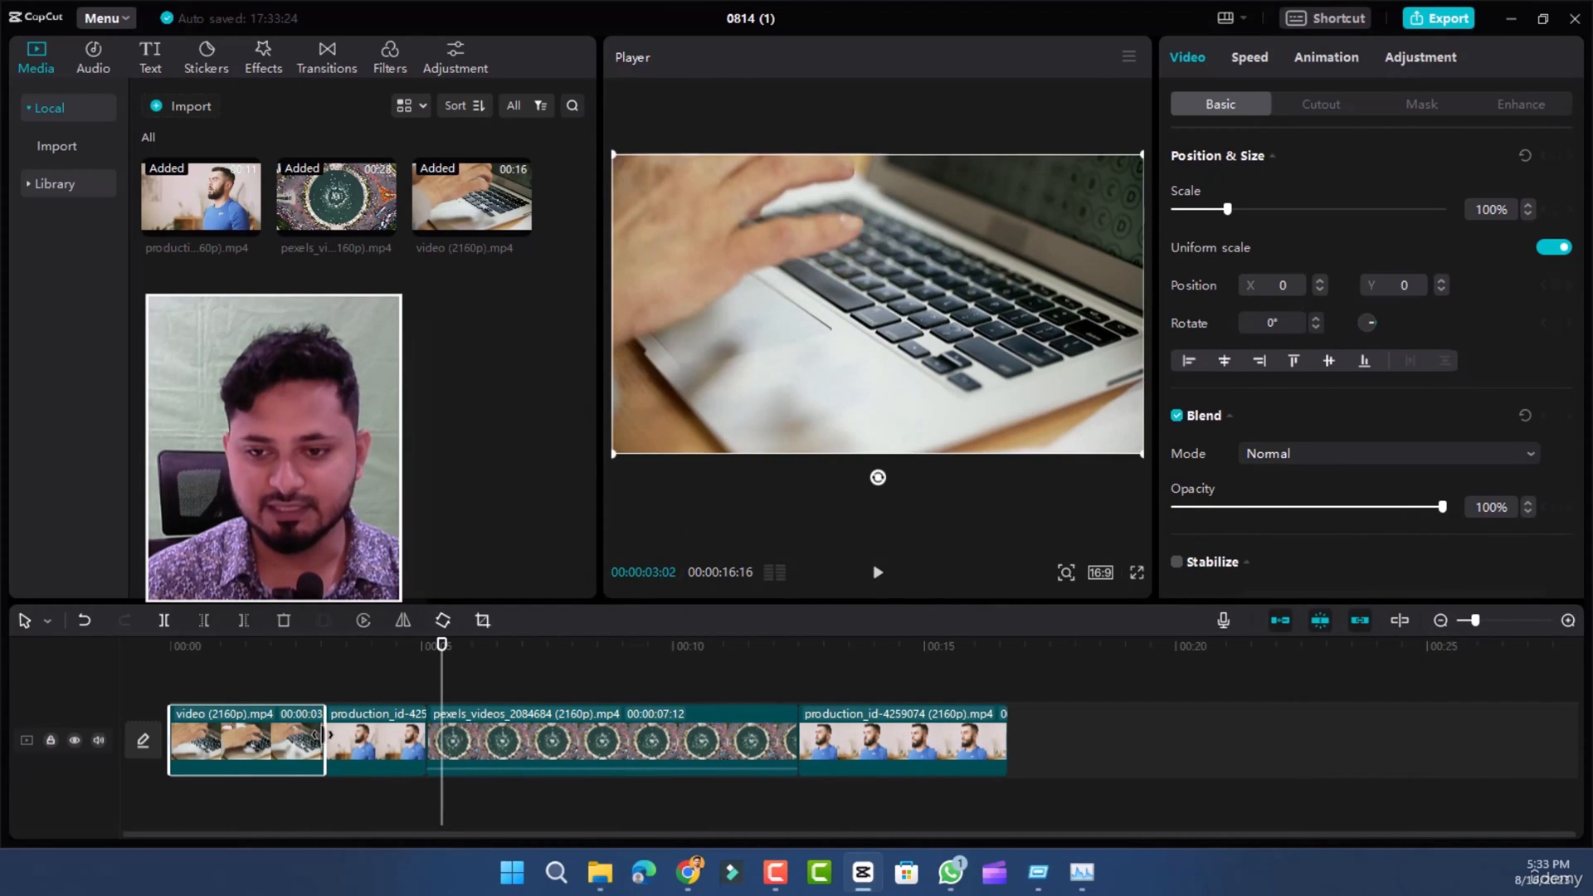
- Play the edited sequence from the beginning to about 00:00:09:20, and select the roundabout clip
click(177, 649)
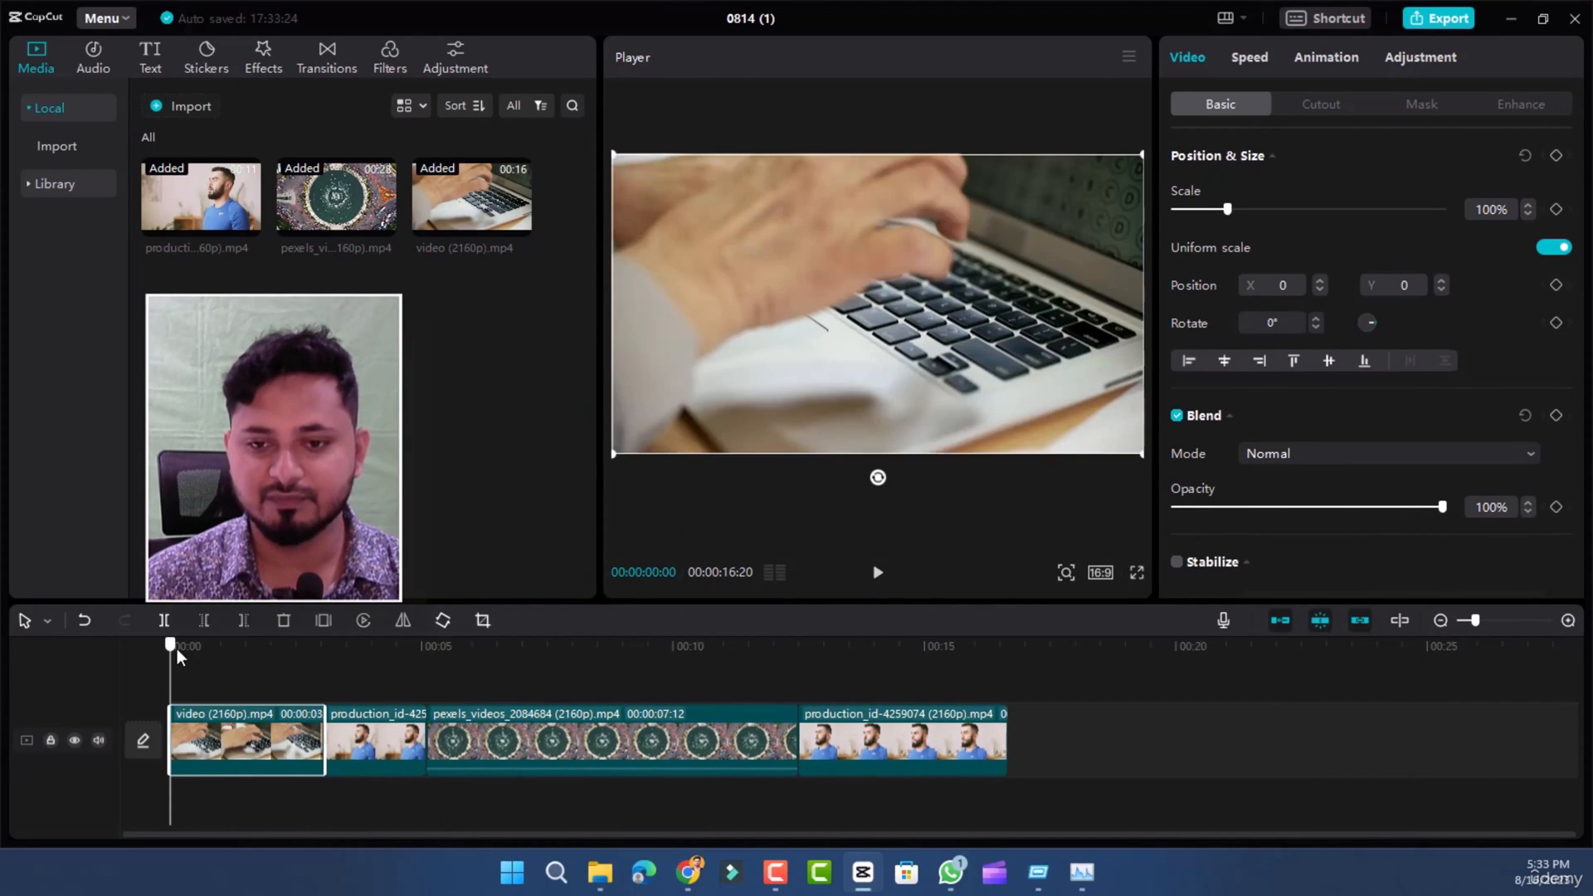
click(878, 574)
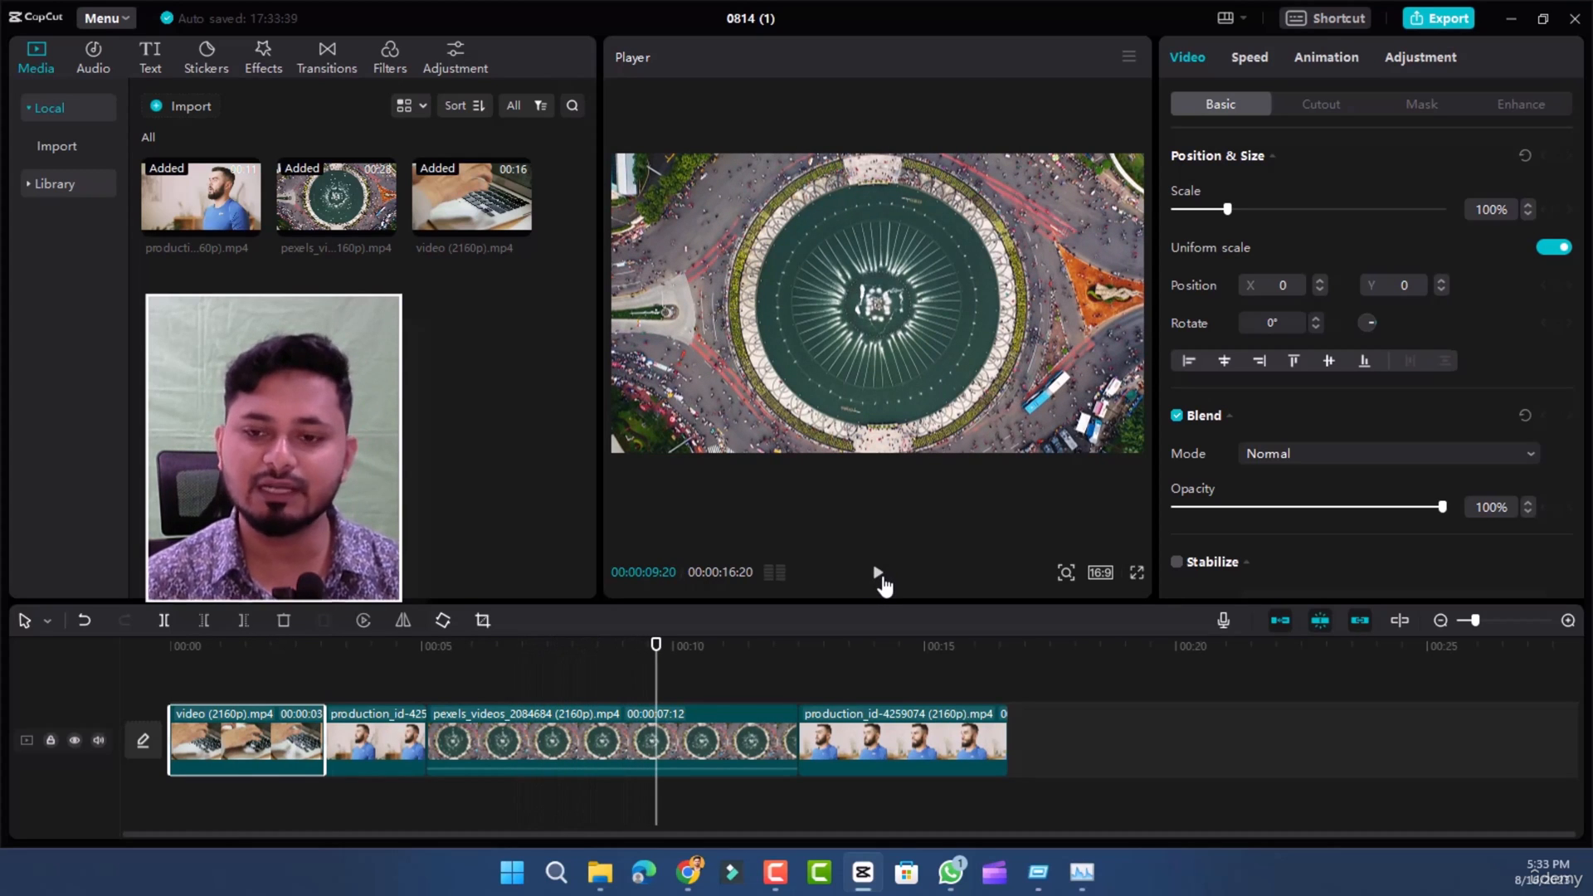
mouse_move(514, 745)
mouse_down()
mouse_move(520, 714)
mouse_move(576, 747)
mouse_move(374, 755)
mouse_move(538, 752)
mouse_move(503, 755)
mouse_move(515, 745)
mouse_up()
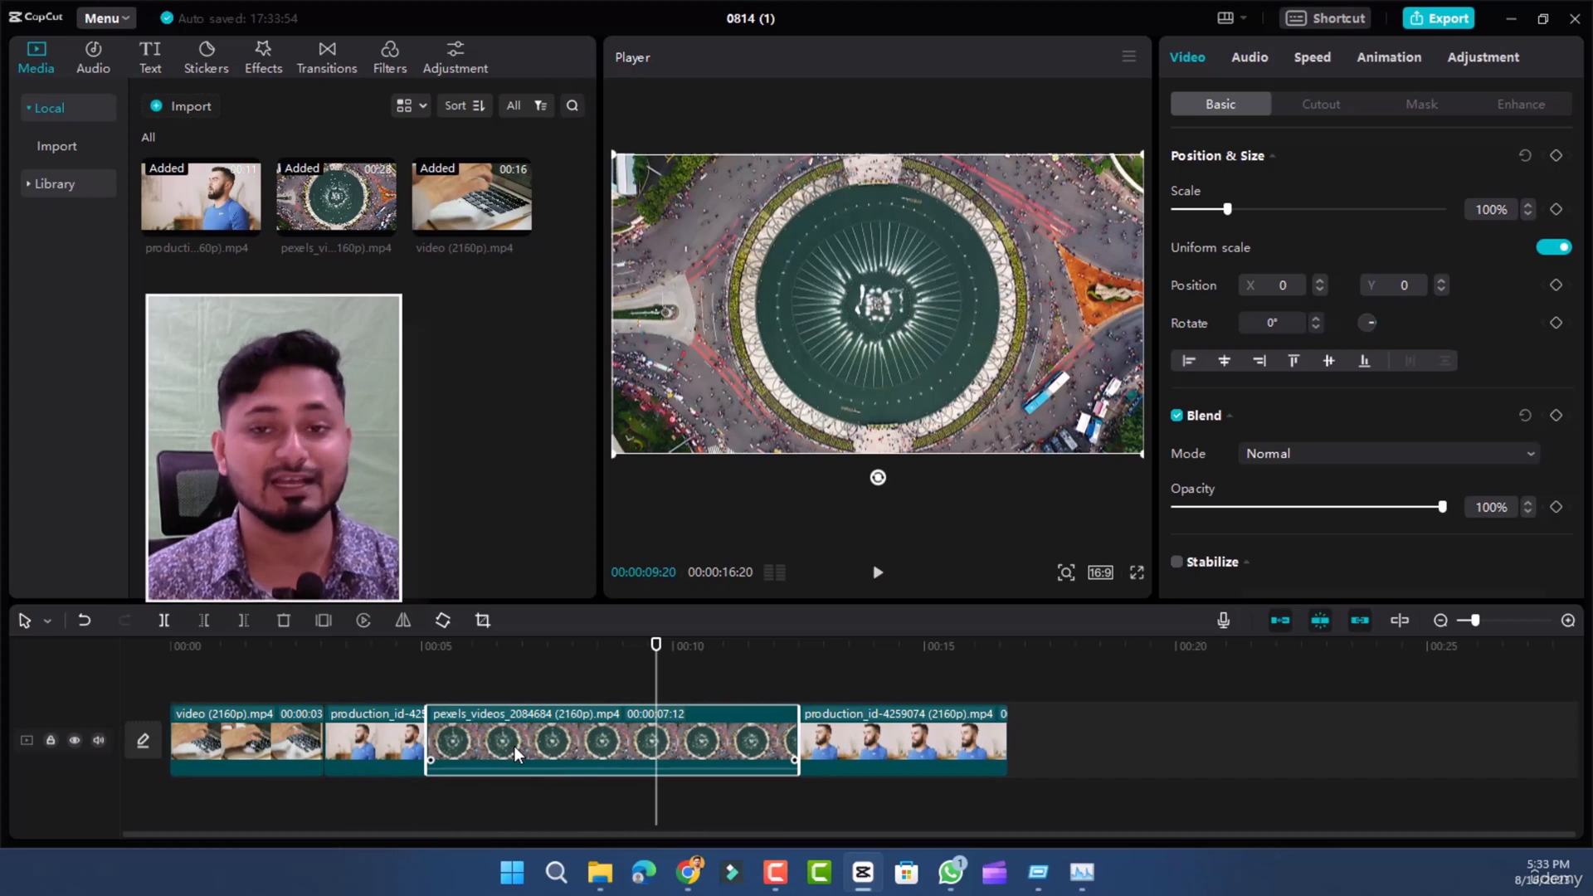